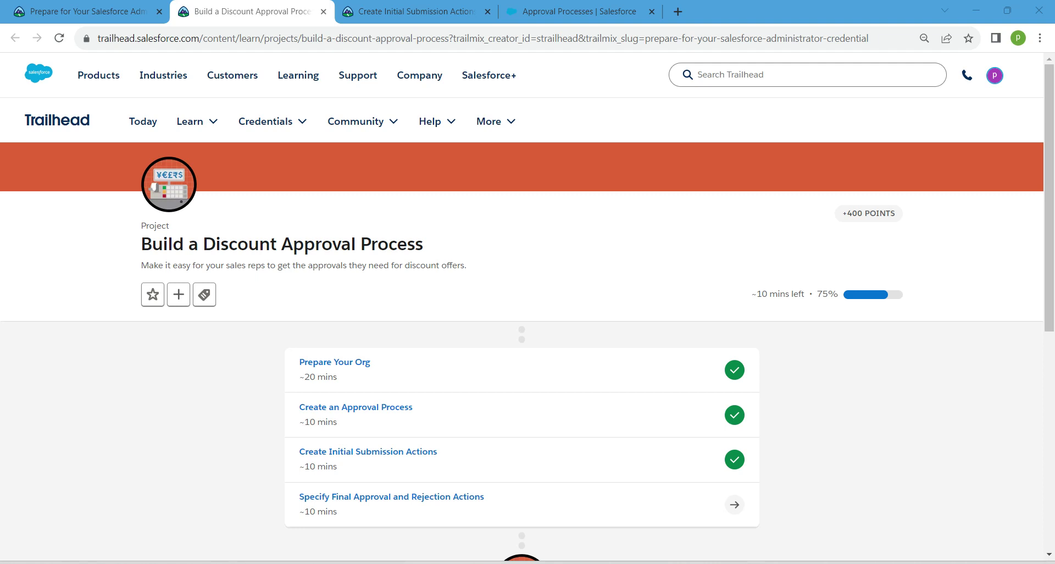
Step: Open the Specify Final Approval and Rejection Actions unit of the Build a Discount Approval Process project
{"action": "left_click_drag", "start_coordinate": [295, 361], "coordinate": [357, 468]}
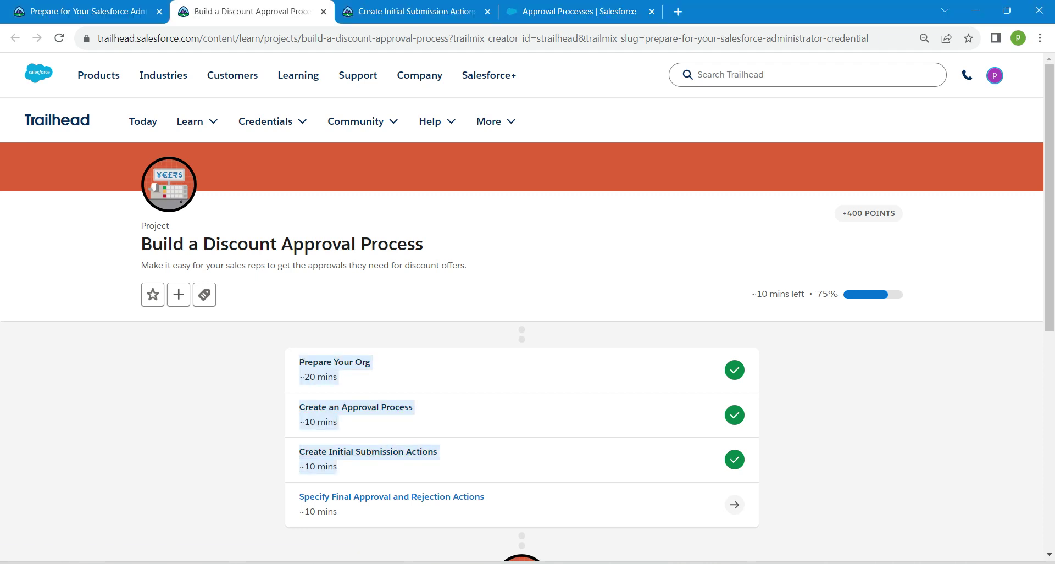
{"action": "left_click_drag", "start_coordinate": [426, 496], "coordinate": [411, 6]}
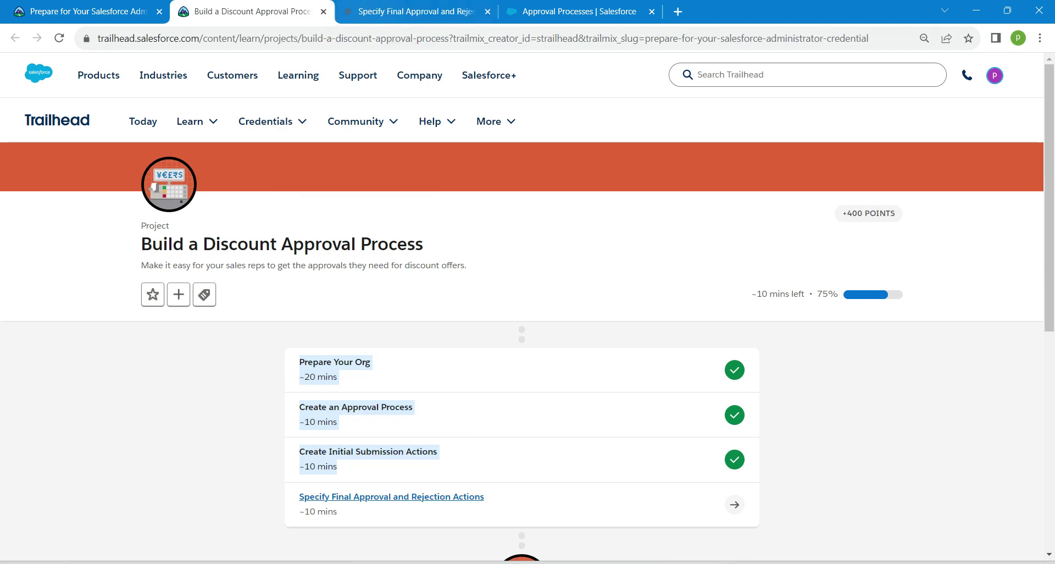
{"action": "left_click", "coordinate": [406, 11]}
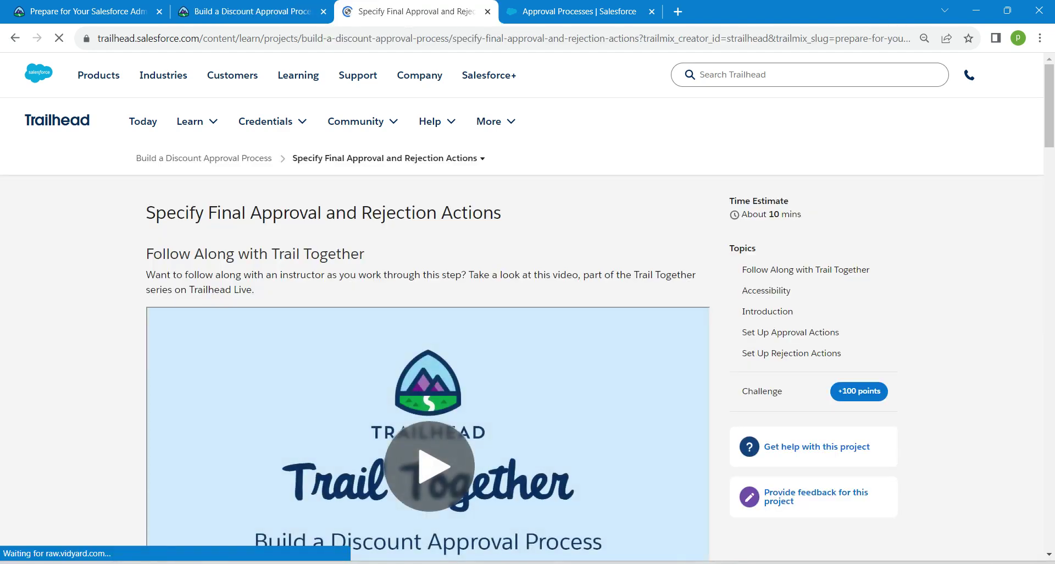
Step: Switch to Salesforce Setup, open the Discount Approval Process from the approval processes for Opportunity, and deactivate it
{"action": "left_click", "coordinate": [577, 11]}
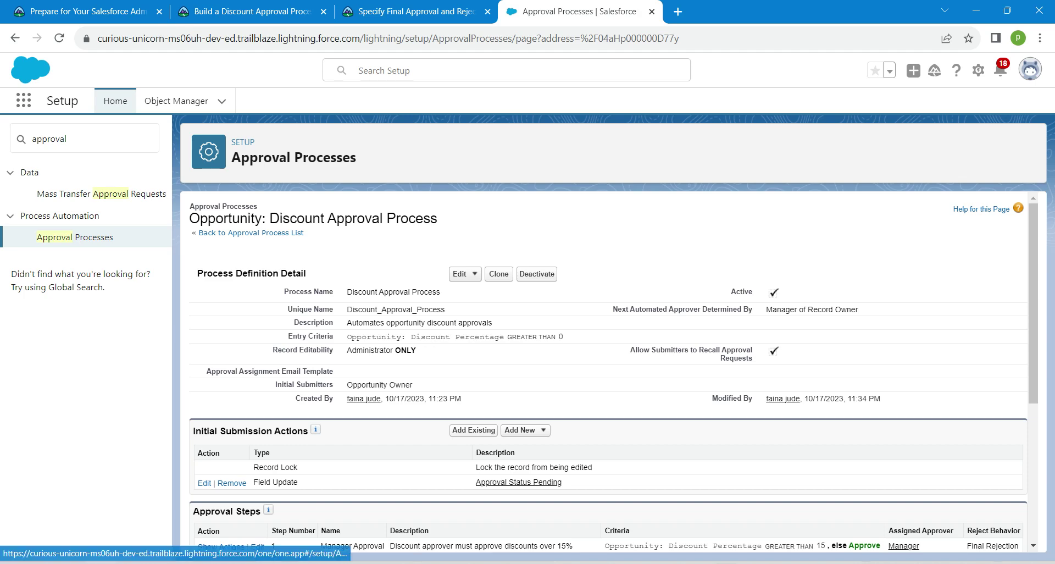
{"action": "left_click", "coordinate": [75, 236]}
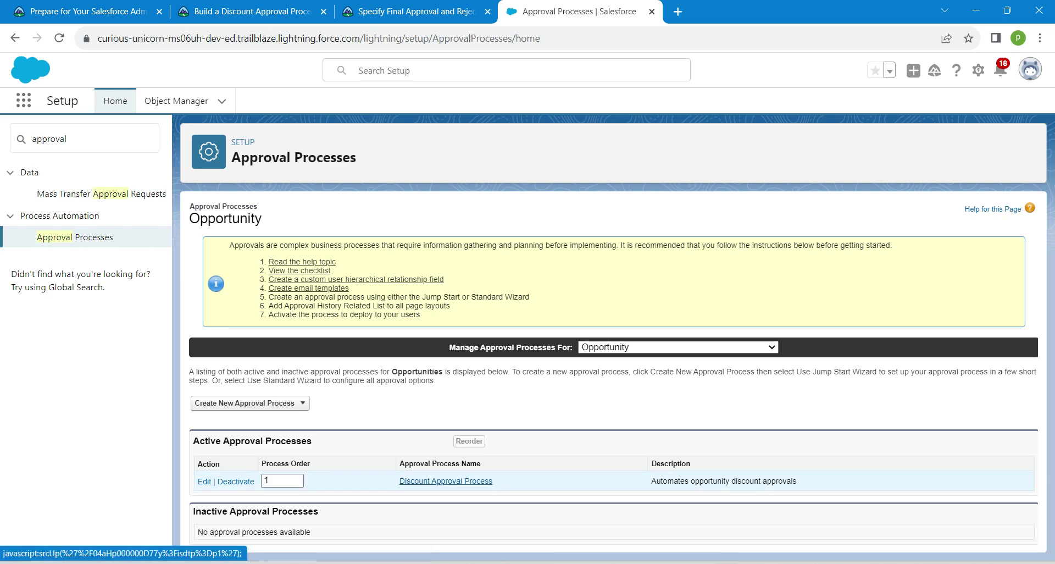
{"action": "left_click", "coordinate": [459, 481]}
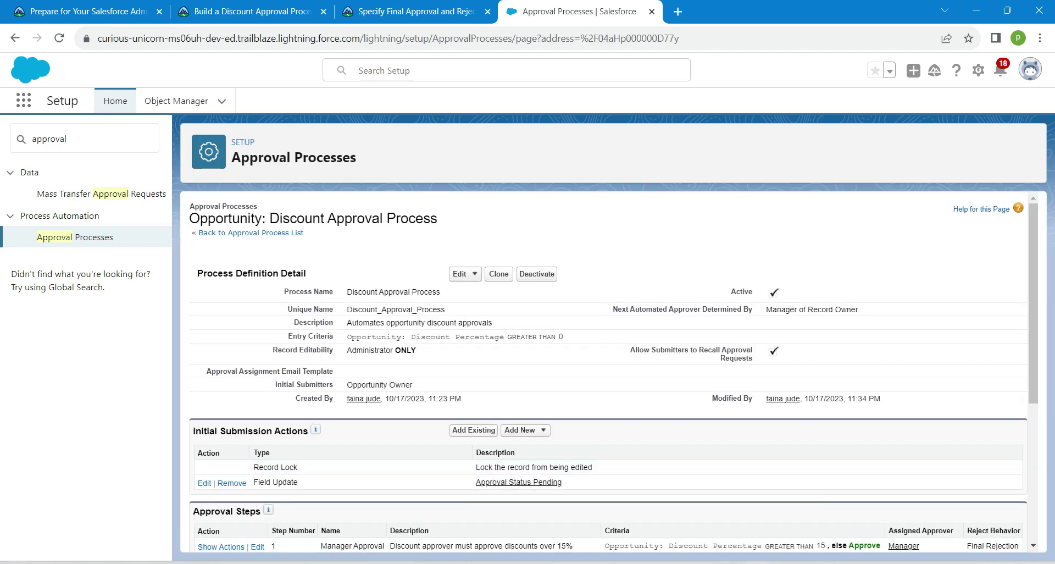
{"action": "left_click", "coordinate": [537, 273]}
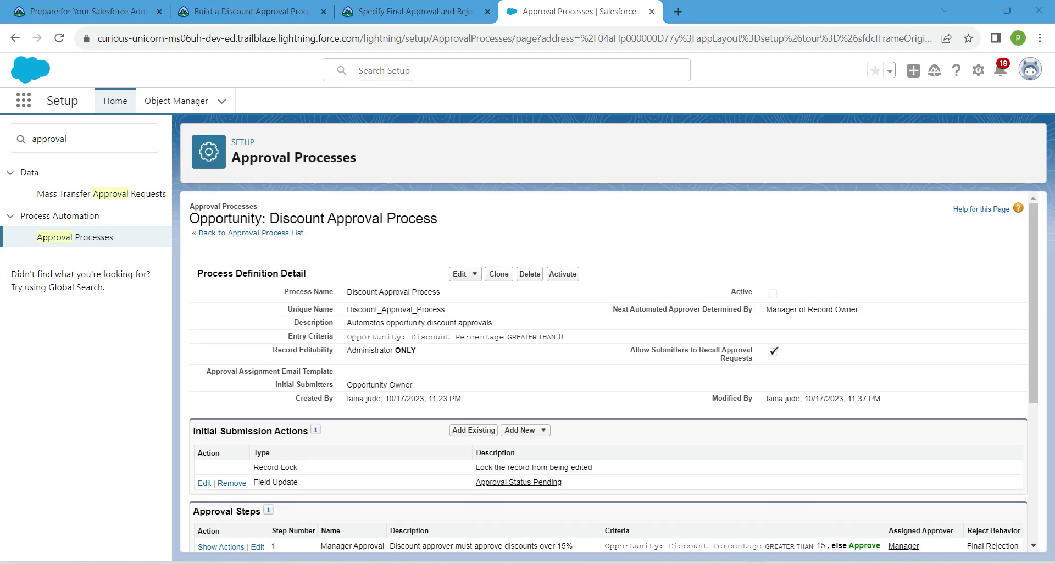
Step: Start a new field update under the Final Approval Actions of the Discount Approval Process
{"action": "scroll", "coordinate": [608, 373], "scroll_direction": "down", "scroll_amount": 5}
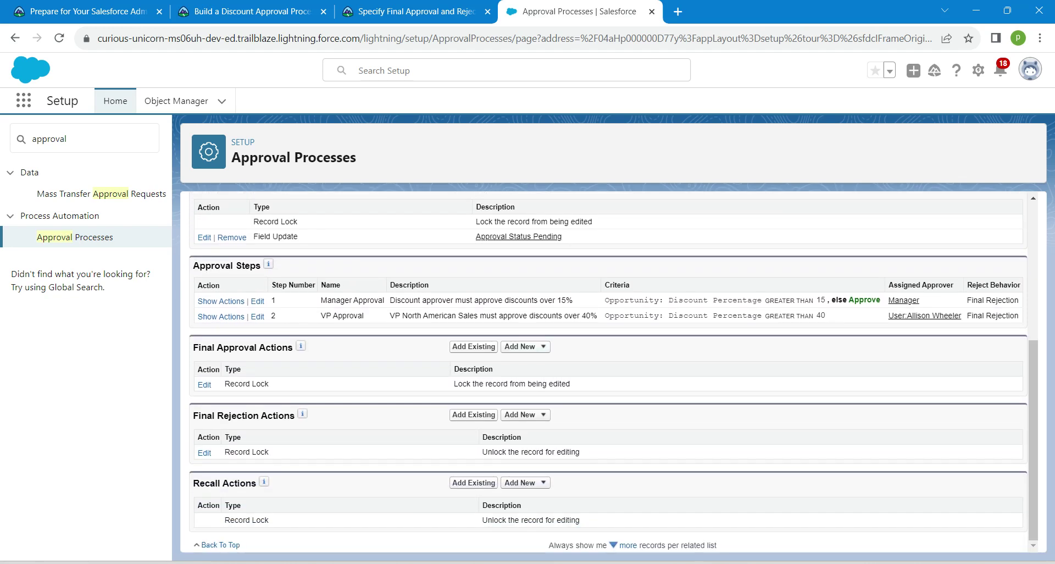
{"action": "left_click", "coordinate": [525, 346]}
{"action": "left_click", "coordinate": [525, 386]}
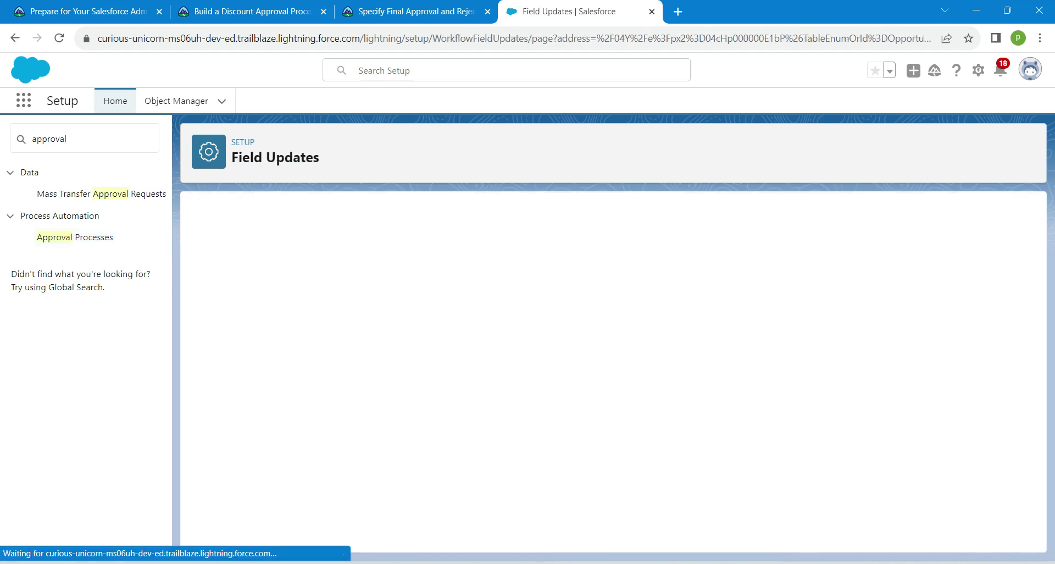
Step: Name the new field update "Approval Status to Approved", copying the name from the Trailhead instructions and letting the unique name fill in
{"action": "left_click", "coordinate": [406, 11]}
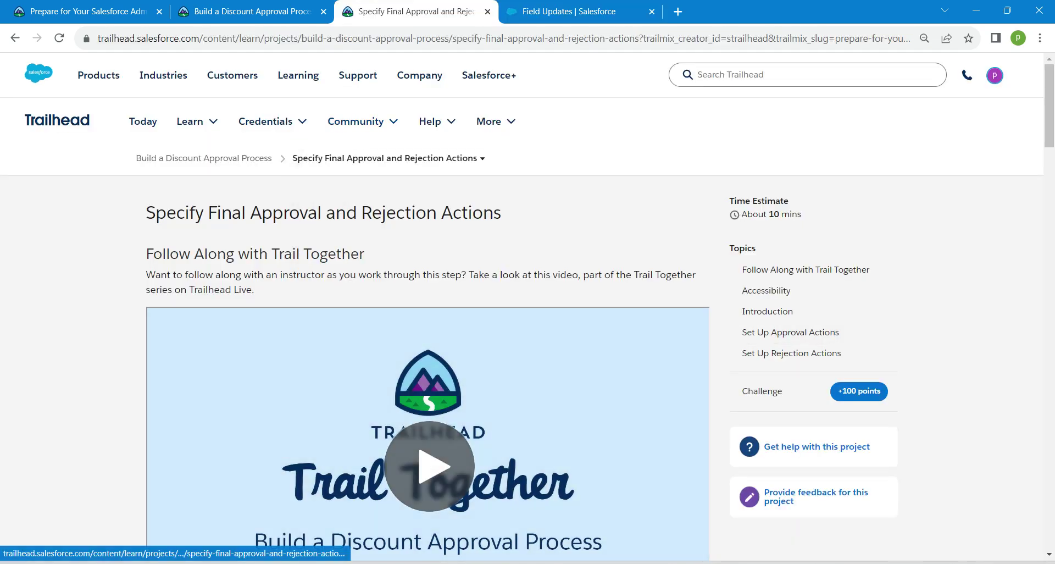
{"action": "left_click_drag", "start_coordinate": [1049, 105], "coordinate": [1049, 232]}
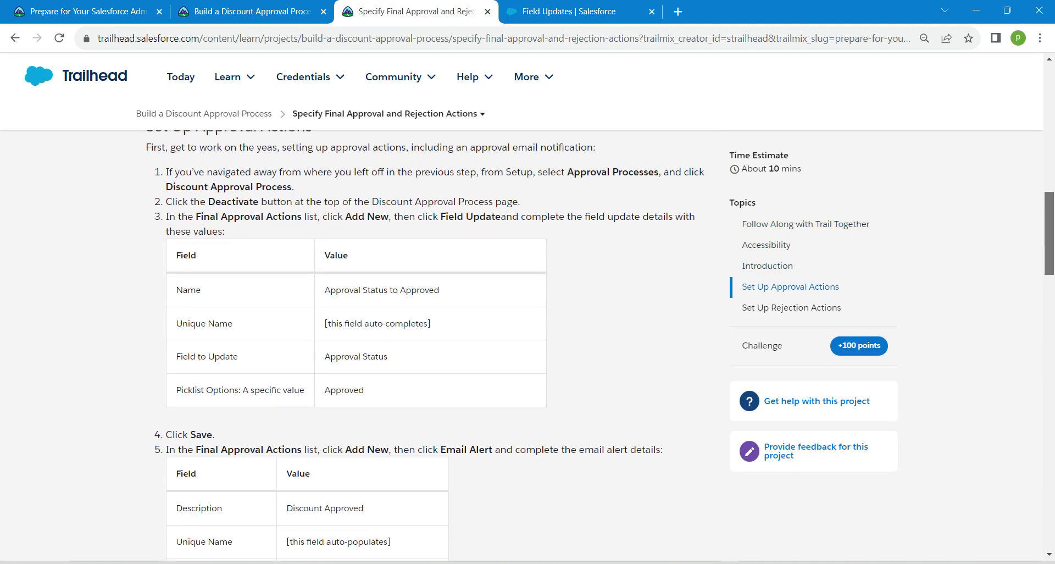
{"action": "scroll", "coordinate": [600, 310], "scroll_direction": "down", "scroll_amount": 1}
{"action": "left_click_drag", "start_coordinate": [324, 266], "coordinate": [439, 266]}
{"action": "key", "text": "ctrl+c"}
{"action": "left_click", "coordinate": [577, 11]}
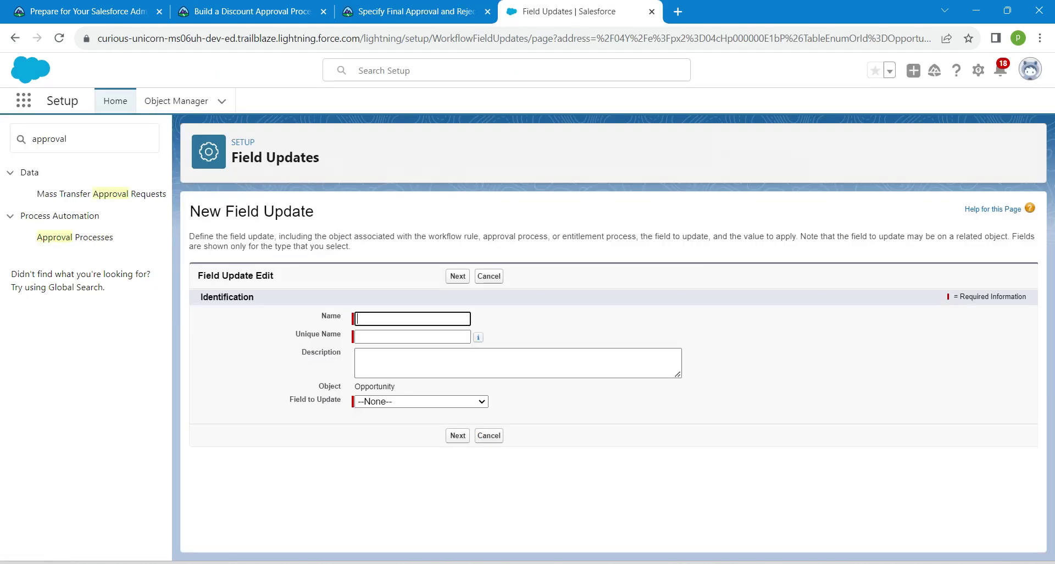
{"action": "key", "text": "ctrl+v"}
{"action": "key", "text": "Tab"}
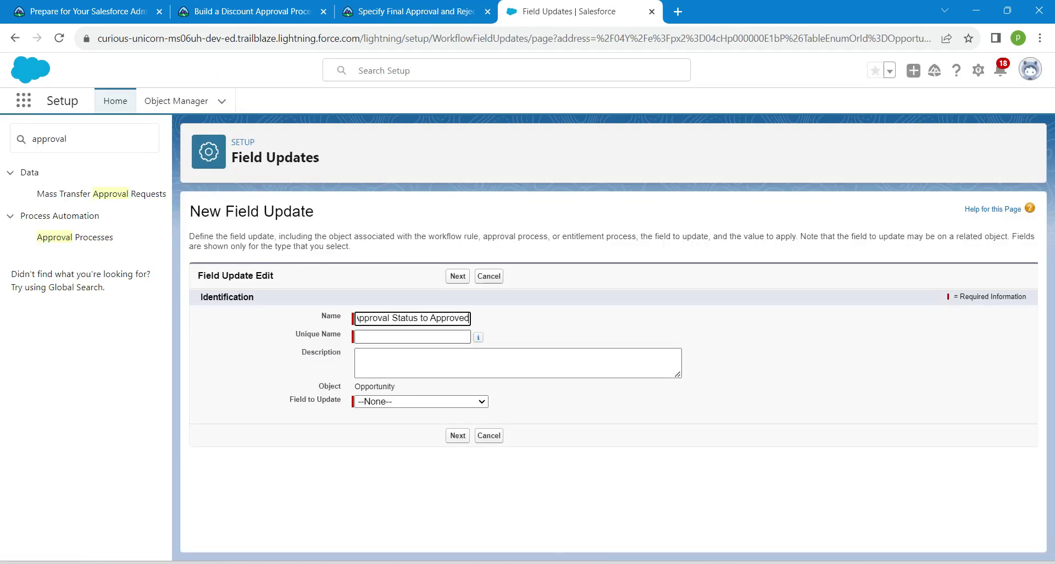
{"action": "key", "text": "Tab"}
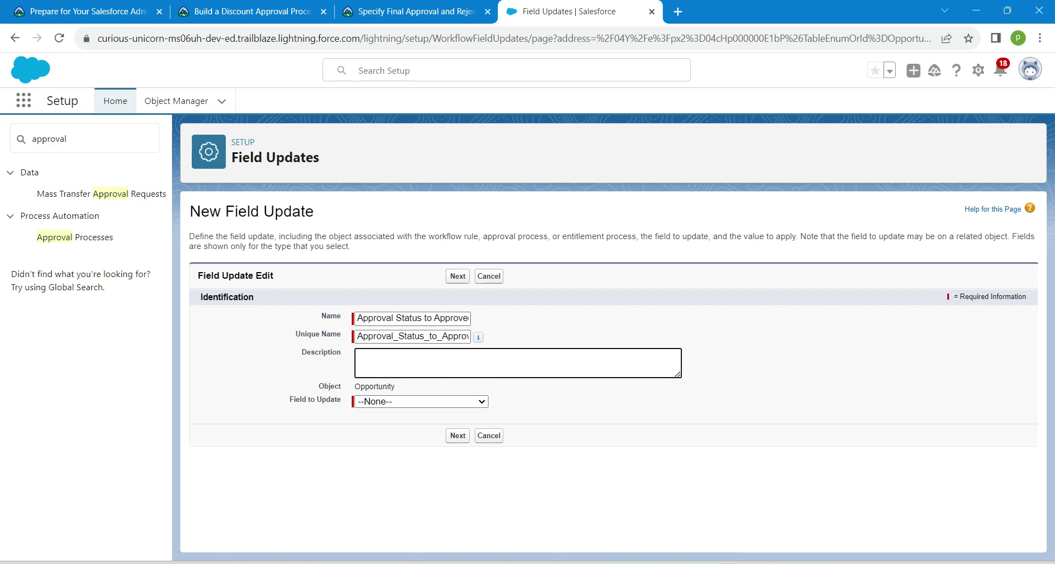
{"action": "key", "text": "Tab"}
{"action": "key", "text": "ctrl+shift+Tab"}
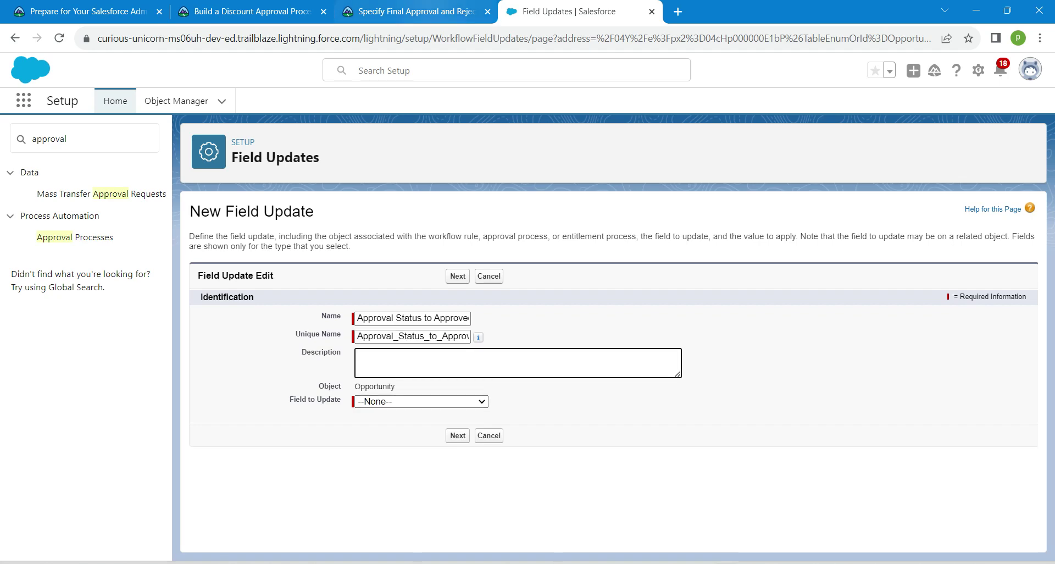
{"action": "key", "text": "ctrl+Tab"}
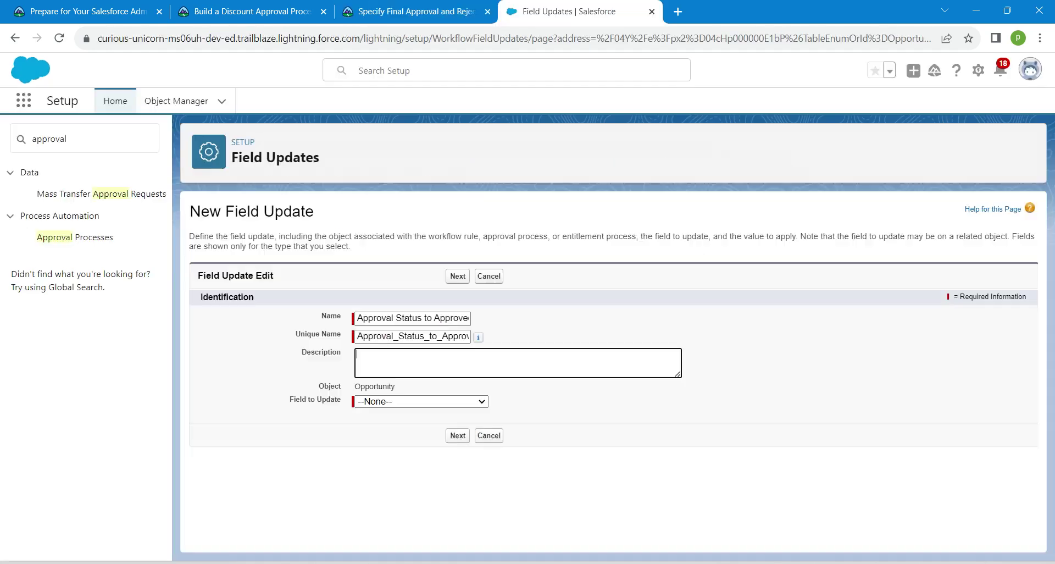
Step: Choose the custom field Approval Status as the field to update
{"action": "left_click", "coordinate": [422, 402]}
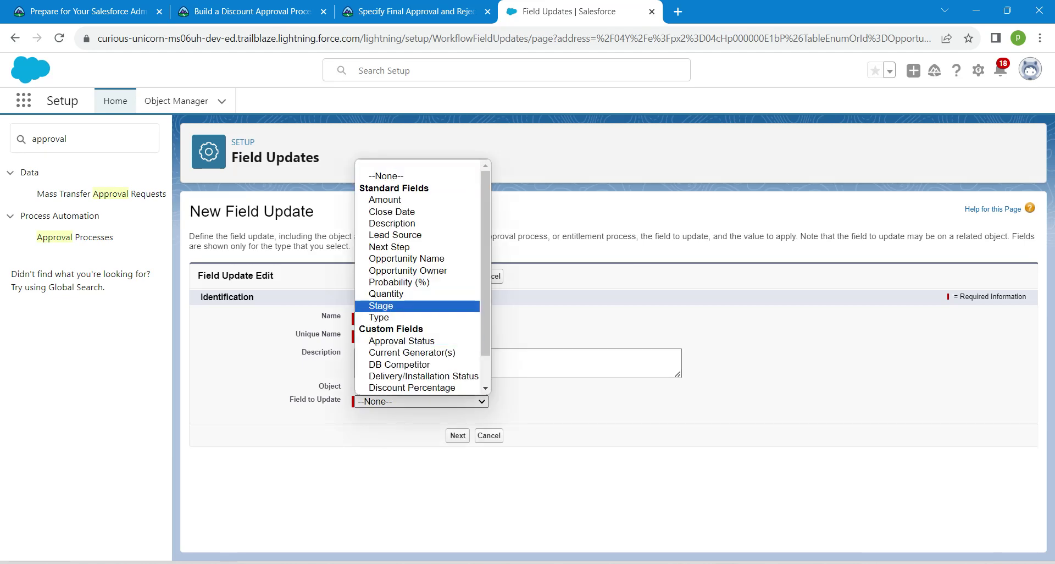
{"action": "key", "text": "Down"}
{"action": "key", "text": "Down"}
{"action": "key", "text": "Down"}
{"action": "key", "text": "Down"}
{"action": "key", "text": "Down"}
{"action": "key", "text": "Down"}
{"action": "key", "text": "Down"}
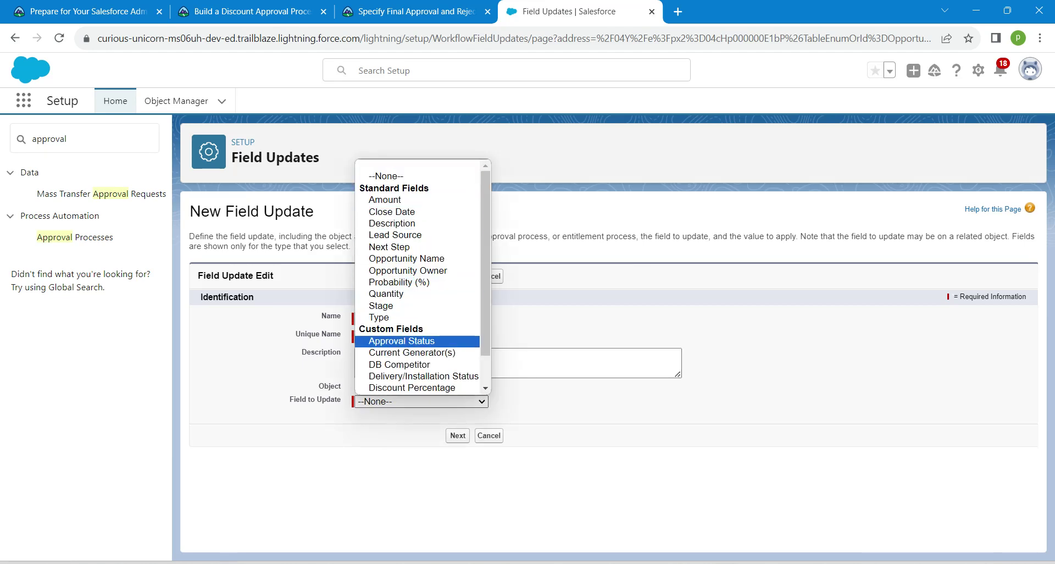
{"action": "key", "text": "Return"}
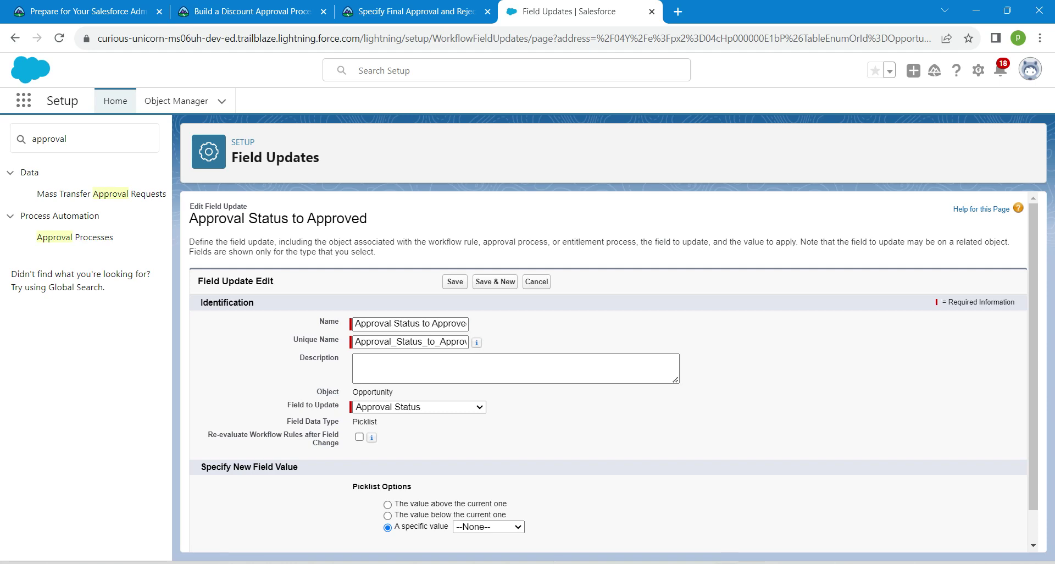
Step: Check the picklist value in the instructions, set the field update's specific value to Approved, and save it
{"action": "key", "text": "ctrl+shift+Tab"}
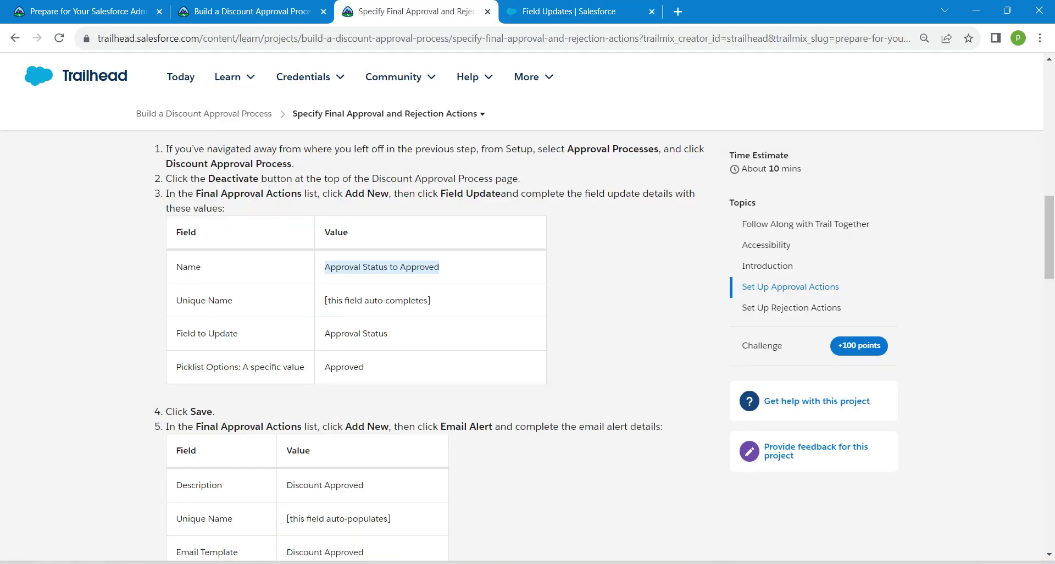
{"action": "left_click", "coordinate": [572, 11]}
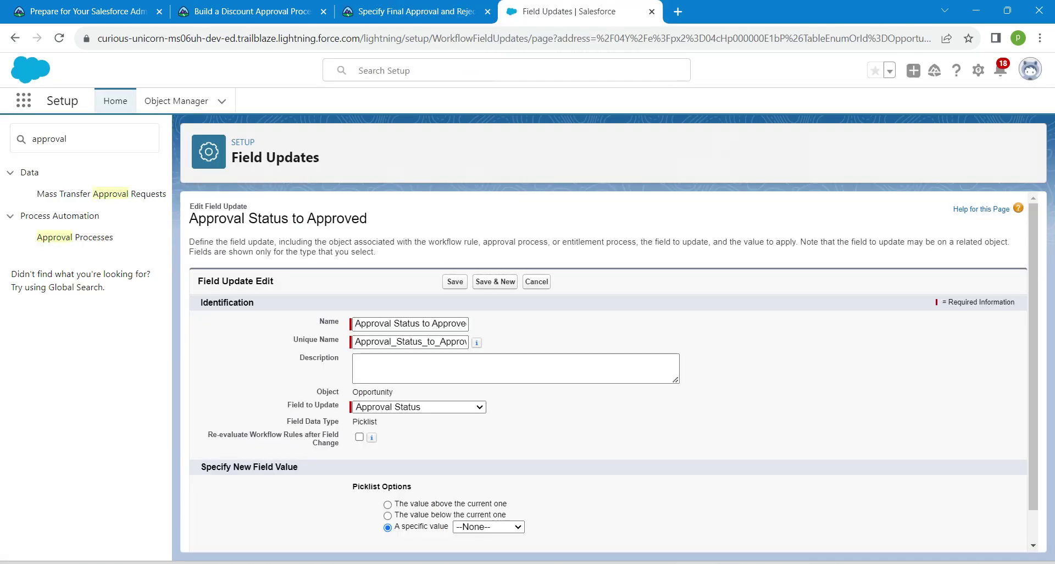
{"action": "left_click", "coordinate": [488, 527]}
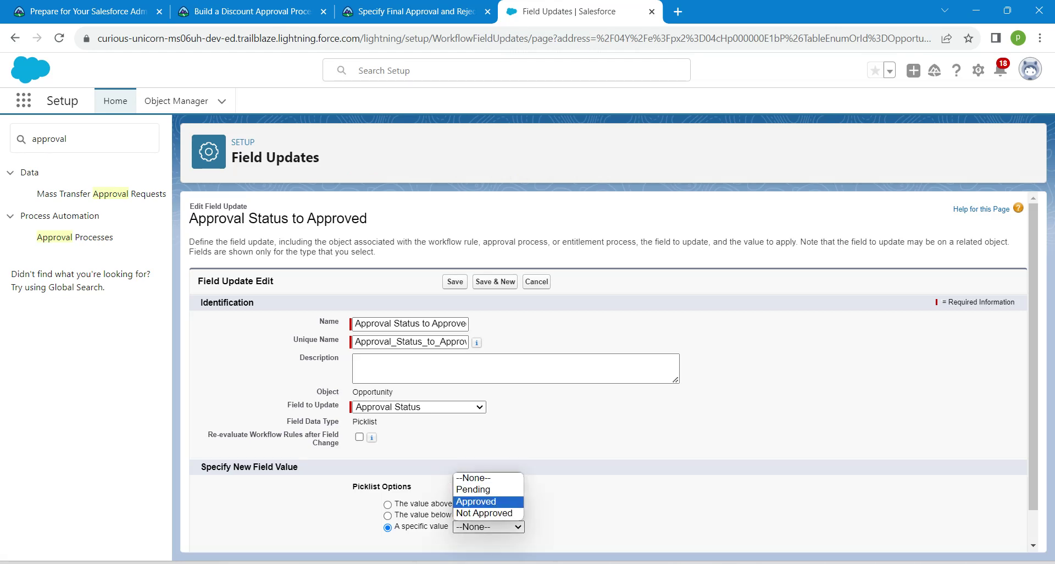
{"action": "left_click", "coordinate": [476, 502]}
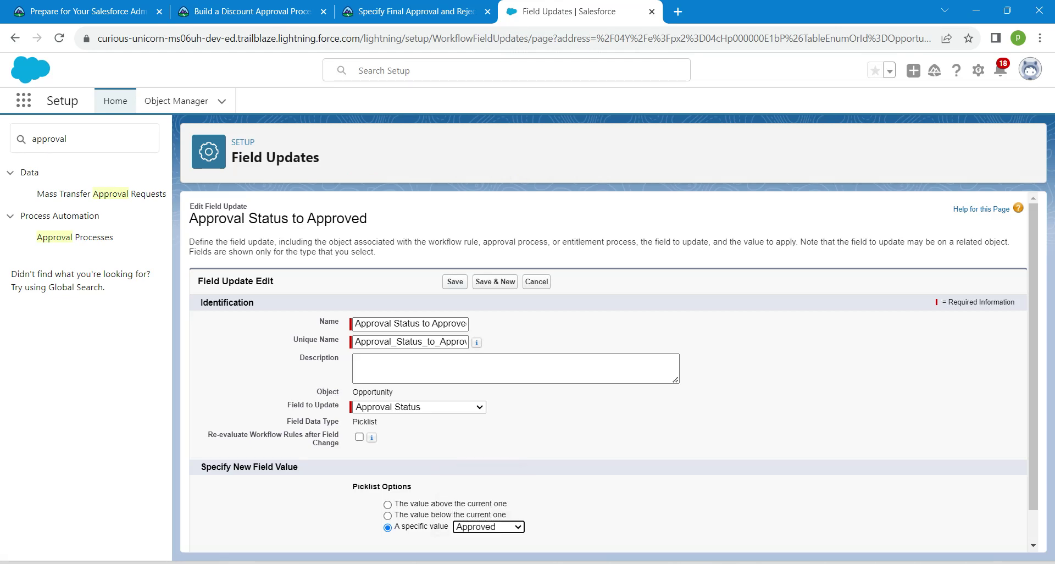
{"action": "left_click", "coordinate": [455, 281]}
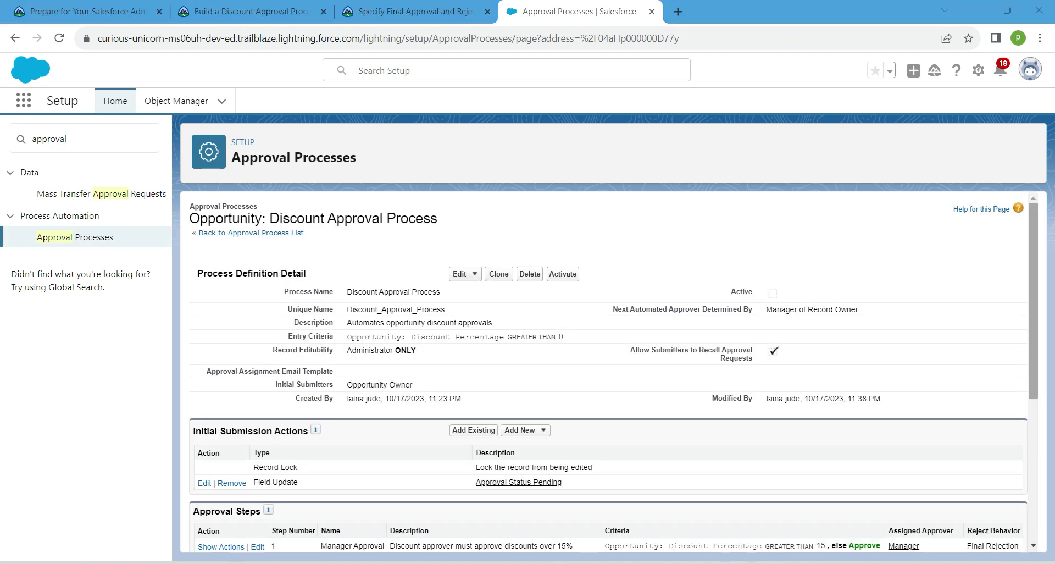
Step: Start a new email alert under the Final Approval Actions
{"action": "scroll", "coordinate": [604, 373], "scroll_direction": "down", "scroll_amount": 5}
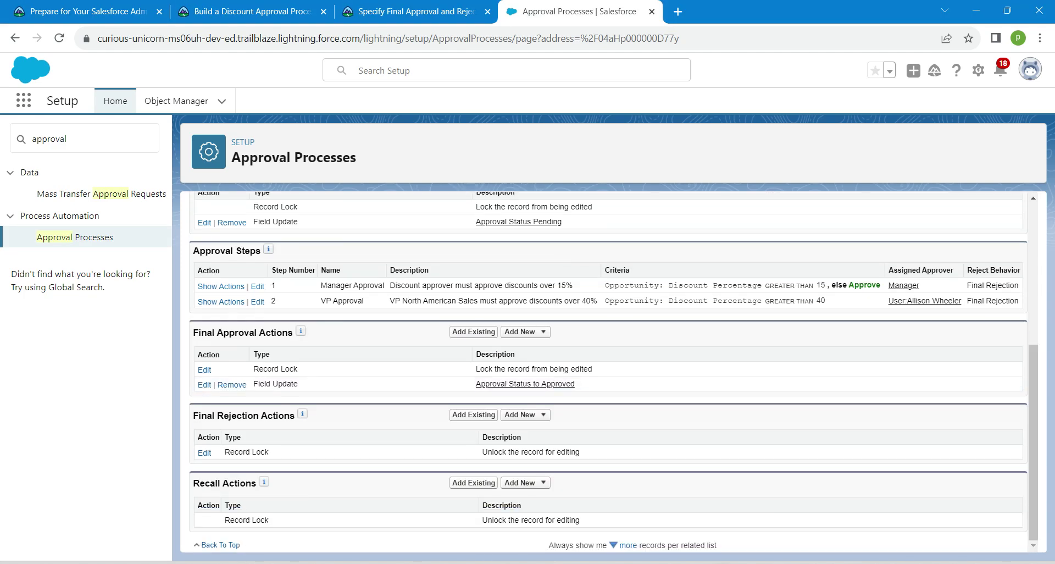
{"action": "left_click", "coordinate": [520, 332]}
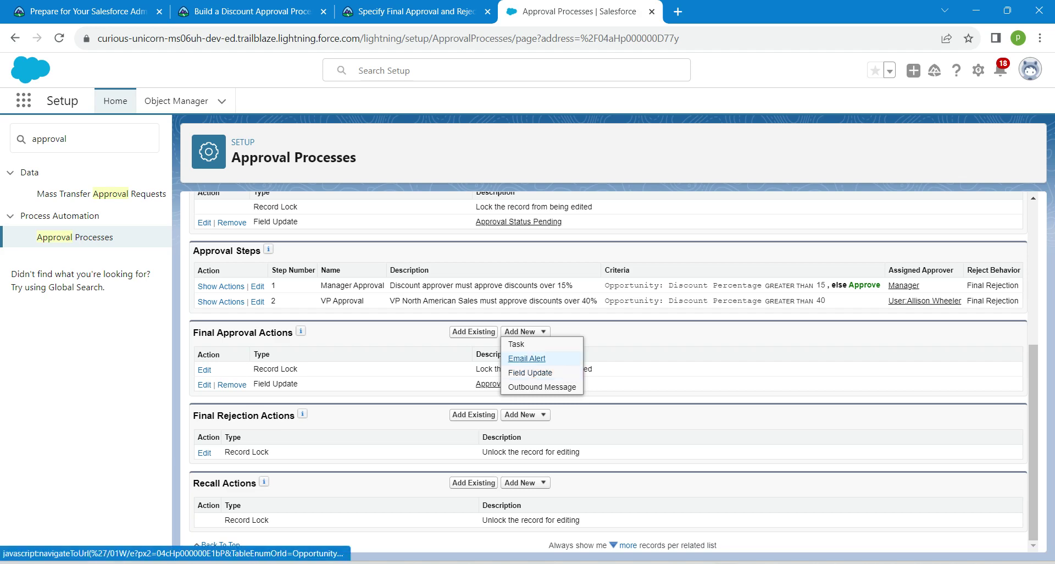
{"action": "left_click", "coordinate": [526, 359]}
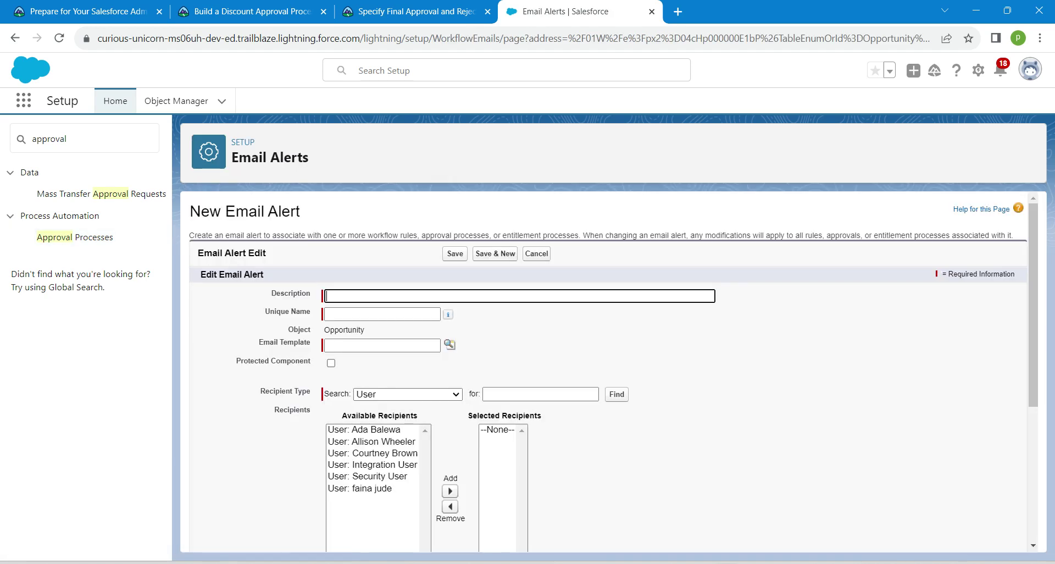
Step: Copy "Discount Approved" from the instructions into the email alert's description and let the unique name fill in
{"action": "left_click", "coordinate": [416, 11]}
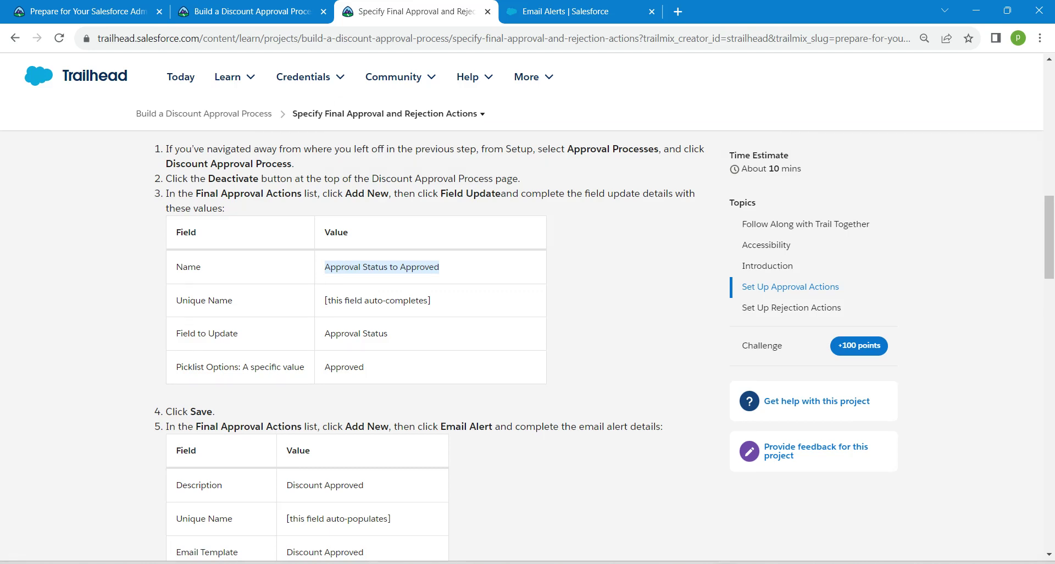
{"action": "left_click_drag", "start_coordinate": [286, 485], "coordinate": [364, 485]}
{"action": "key", "text": "ctrl+c"}
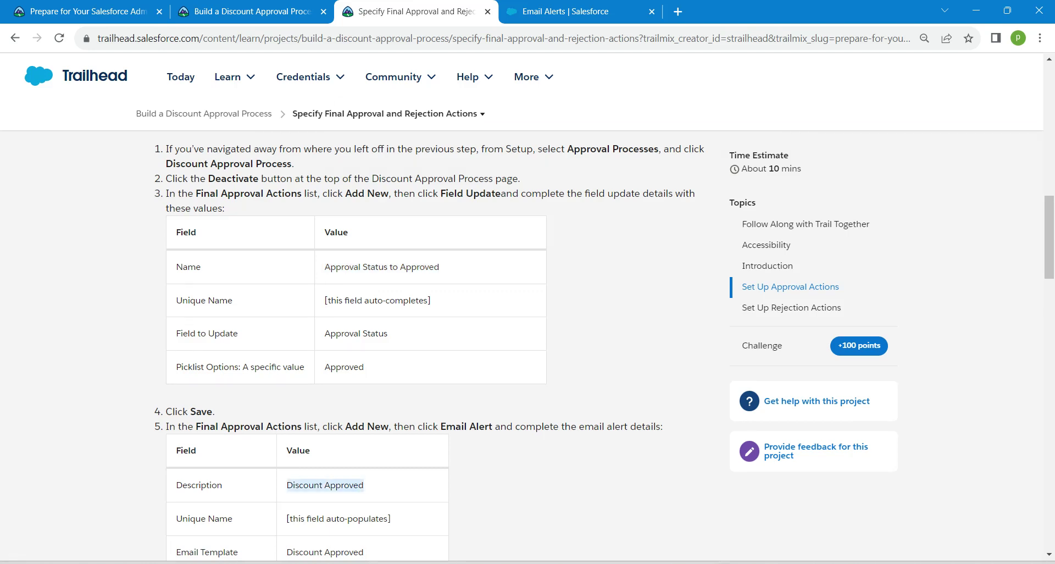
{"action": "left_click", "coordinate": [566, 11]}
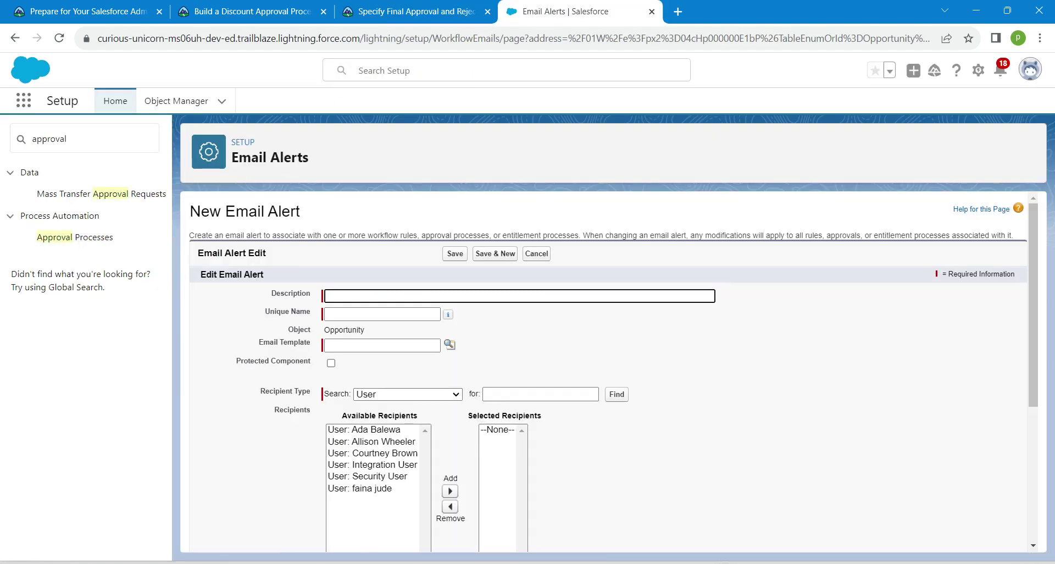
{"action": "key", "text": "ctrl+v"}
{"action": "left_click", "coordinate": [386, 313]}
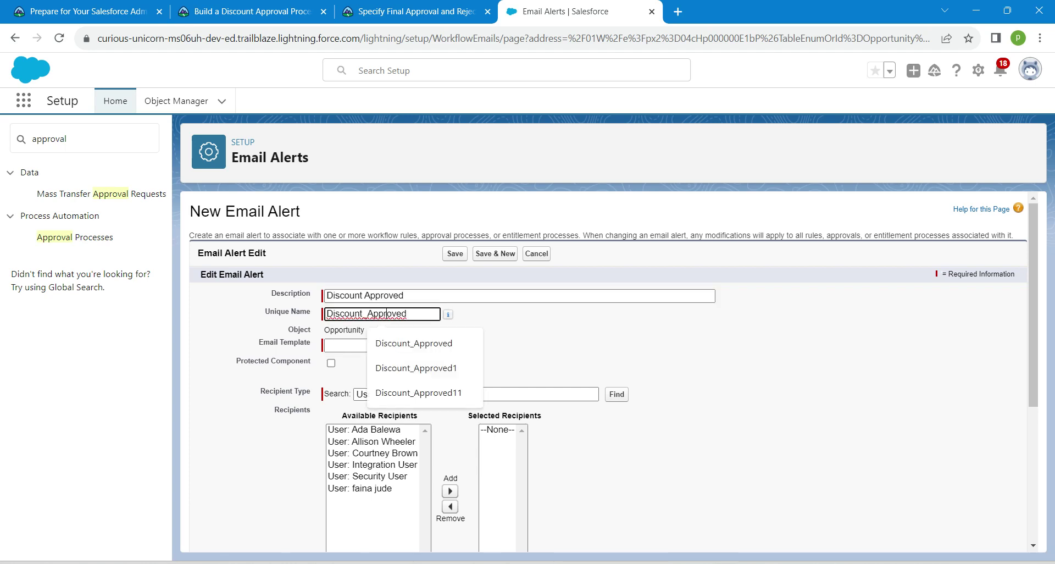
Step: Check the email template name Discount Approved in the Trailhead instructions and open the email template lookup for the alert
{"action": "left_click", "coordinate": [415, 11]}
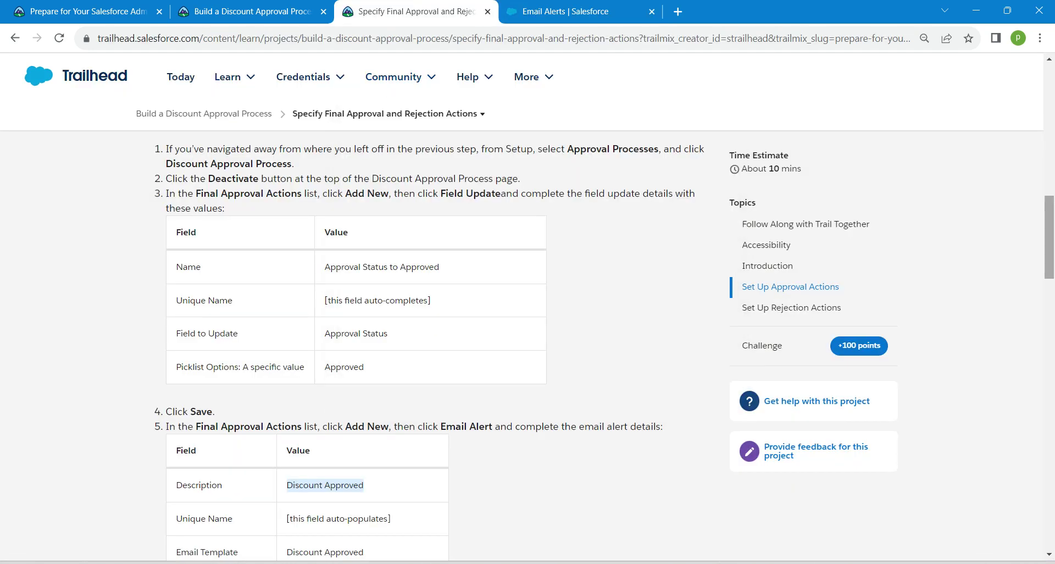
{"action": "scroll", "coordinate": [352, 346], "scroll_direction": "down", "scroll_amount": 6}
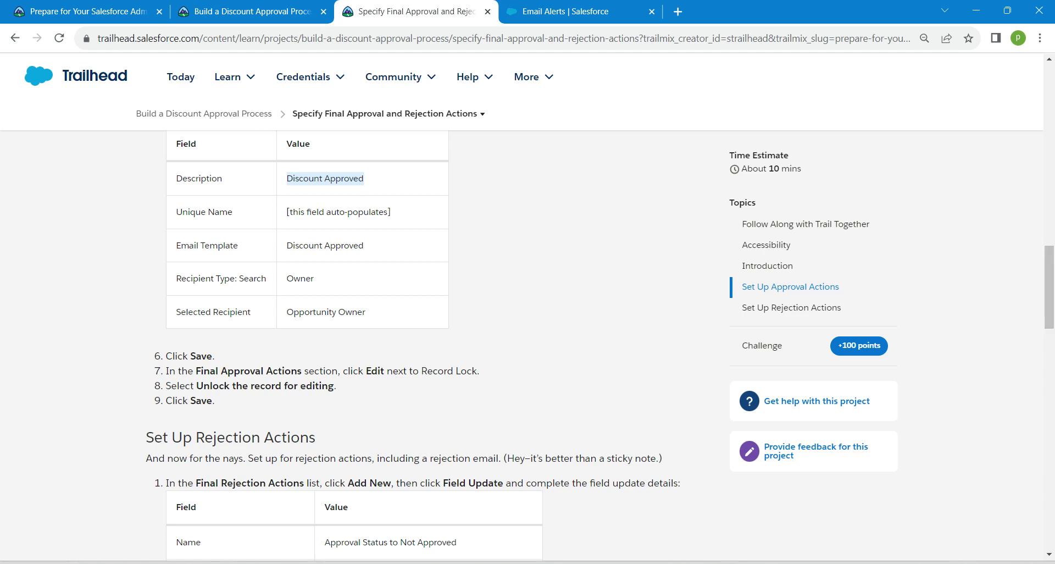
{"action": "triple_click", "coordinate": [325, 245]}
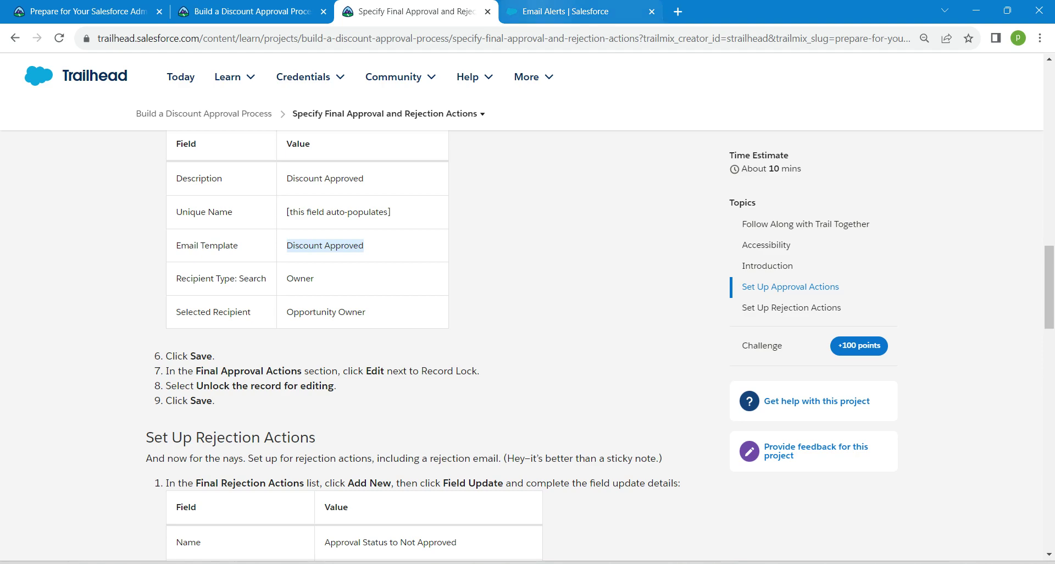
{"action": "left_click", "coordinate": [566, 11]}
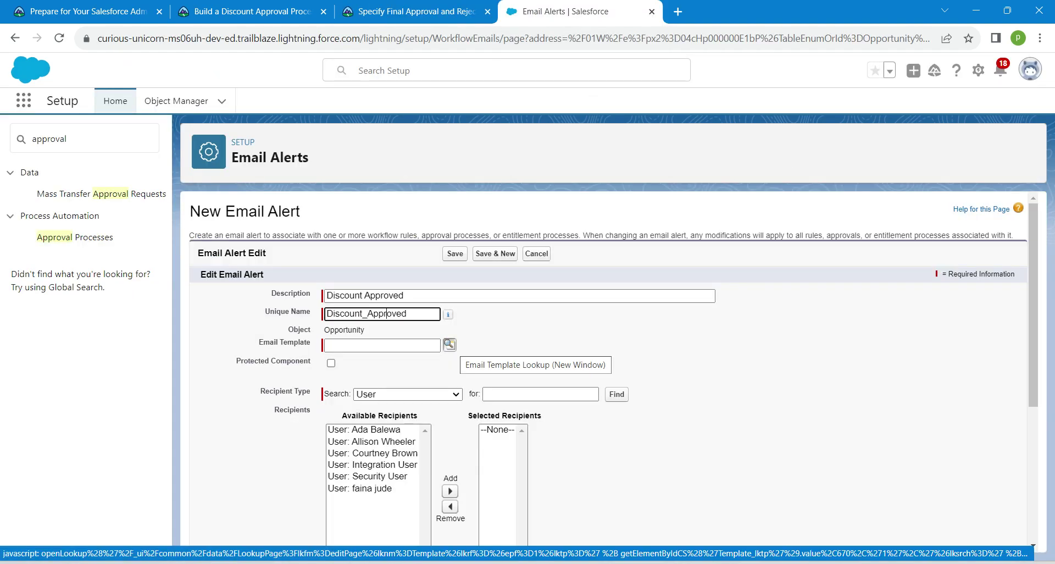
{"action": "left_click", "coordinate": [449, 344]}
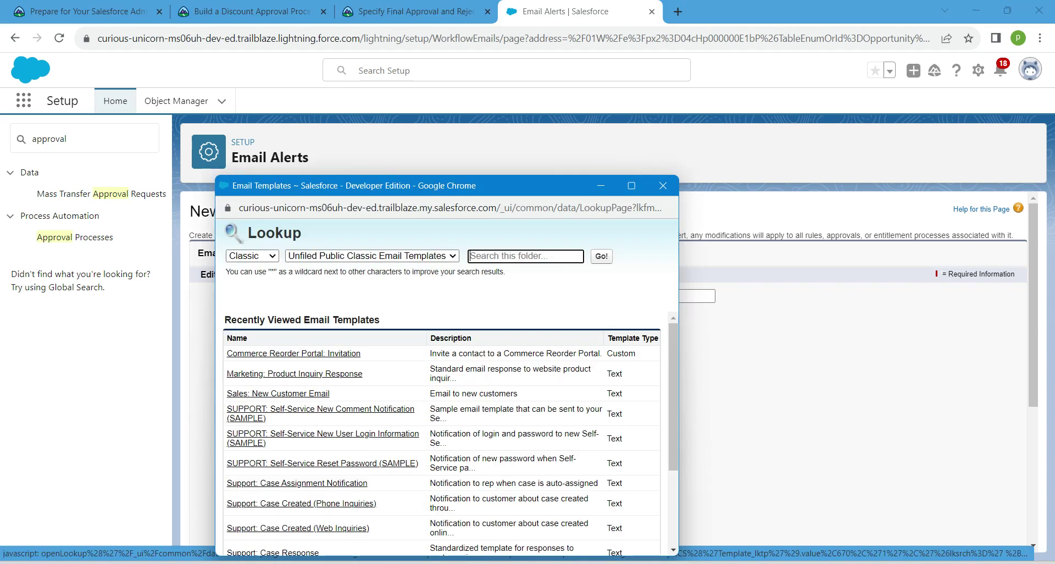
Step: Search the Unfiled Public Classic Email Templates folder for Discount Approved
{"action": "left_click", "coordinate": [525, 256]}
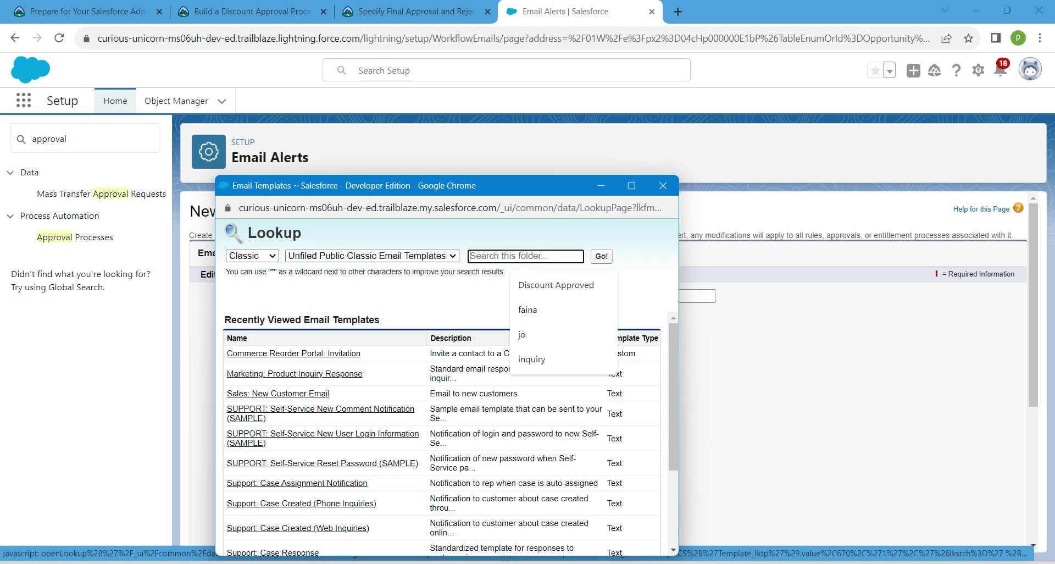
{"action": "left_click", "coordinate": [555, 285]}
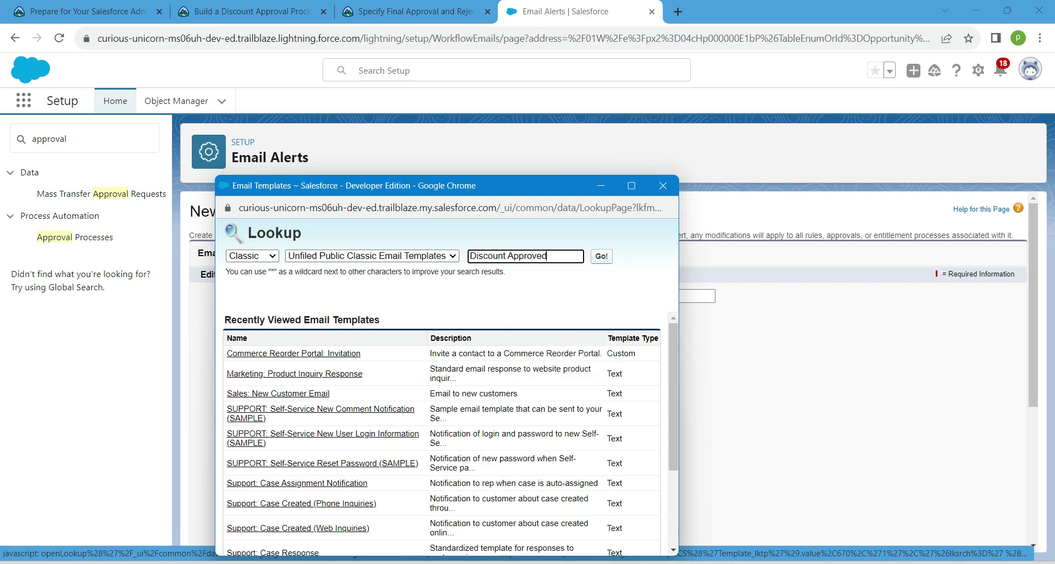
{"action": "key", "text": "Return"}
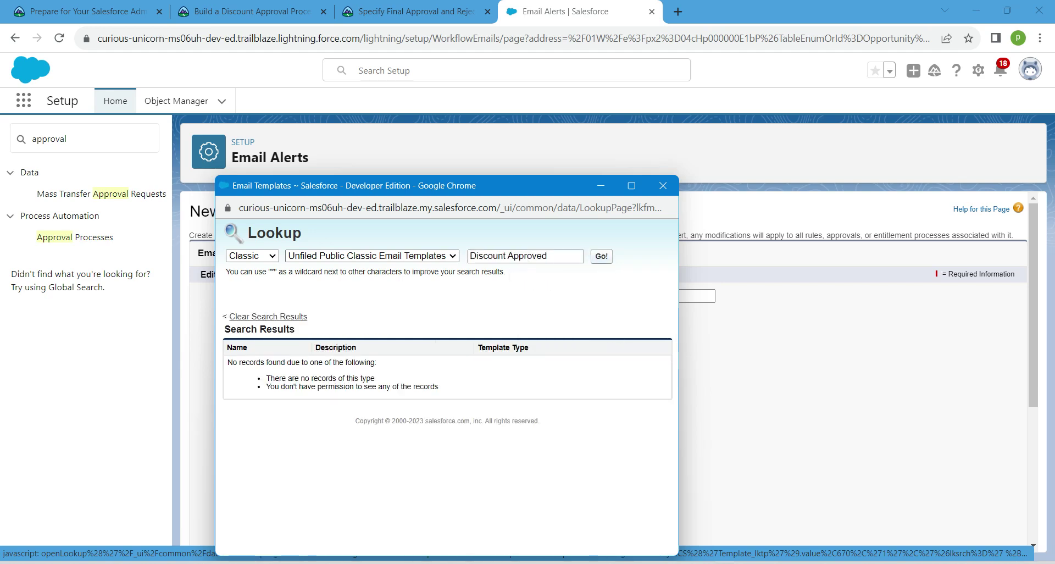
Step: Try searching the Lightning Public Email Templates for Discount Approved
{"action": "left_click", "coordinate": [252, 256]}
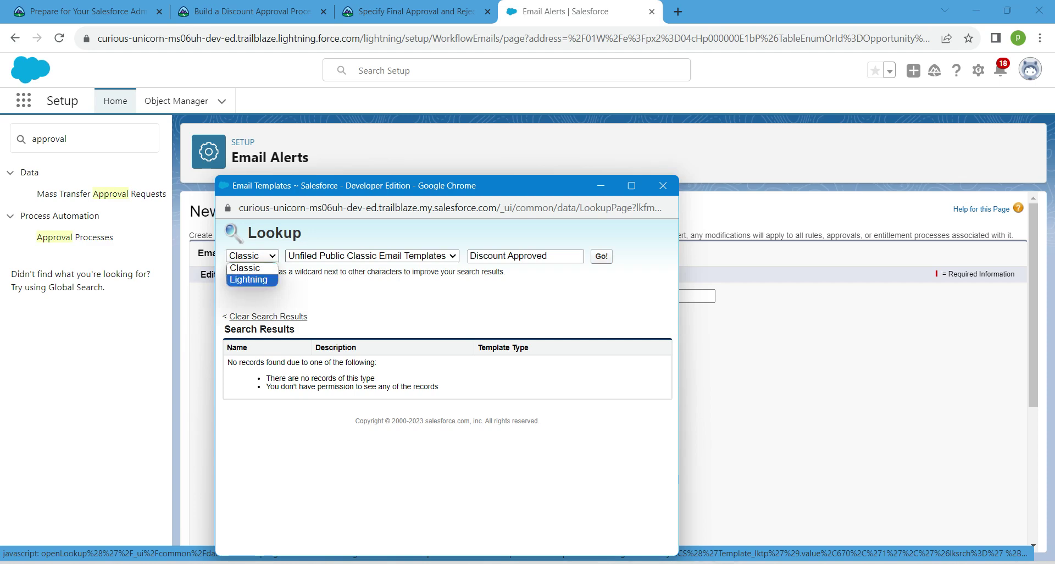
{"action": "left_click", "coordinate": [249, 280]}
{"action": "left_click", "coordinate": [341, 256]}
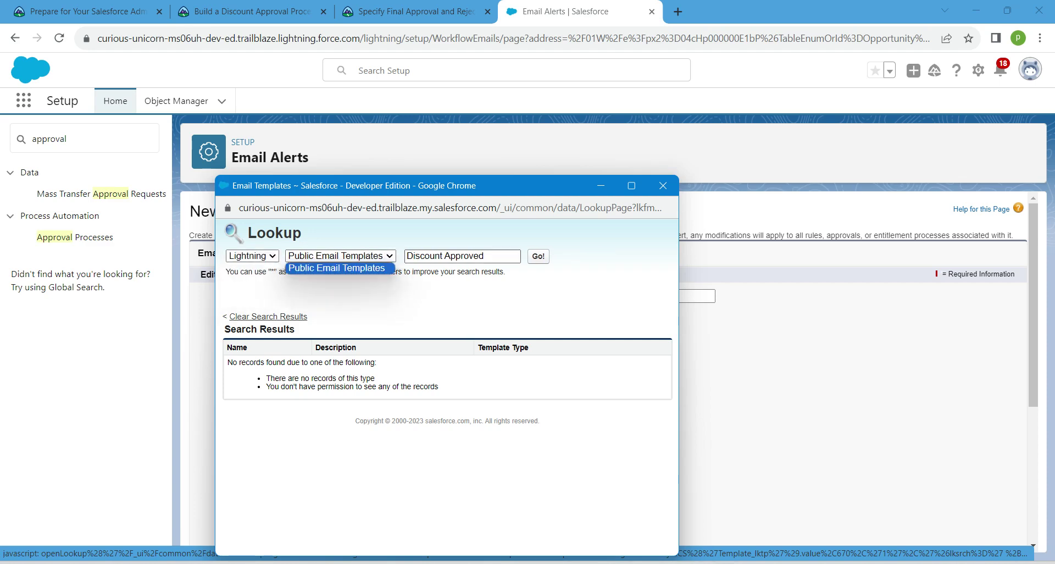
{"action": "left_click", "coordinate": [429, 256]}
{"action": "key", "text": "Return"}
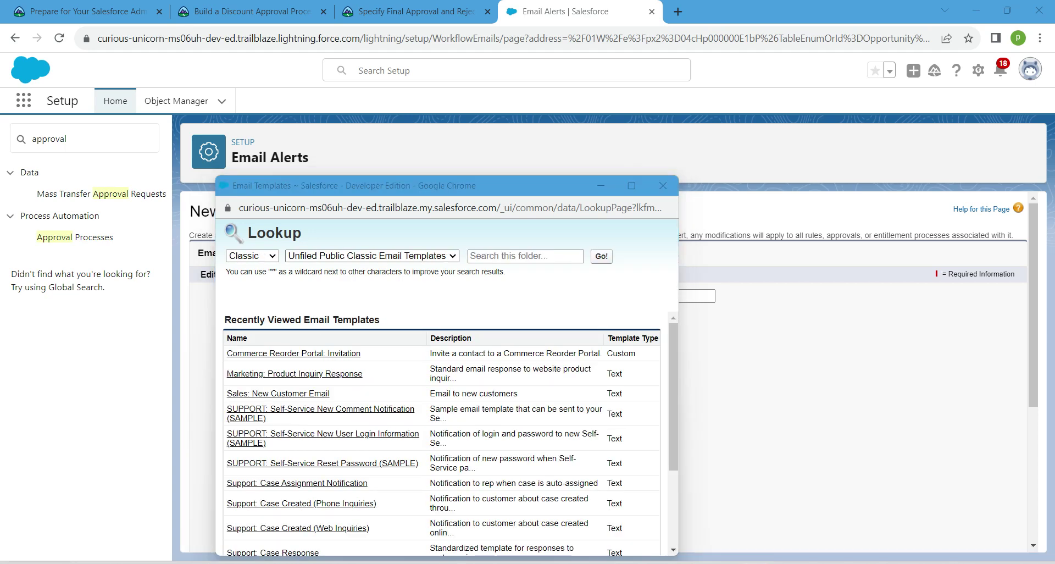
Step: Pick the Discount Approved template from the Classic folder Discount Request Responses as the alert's email template
{"action": "left_click", "coordinate": [253, 256]}
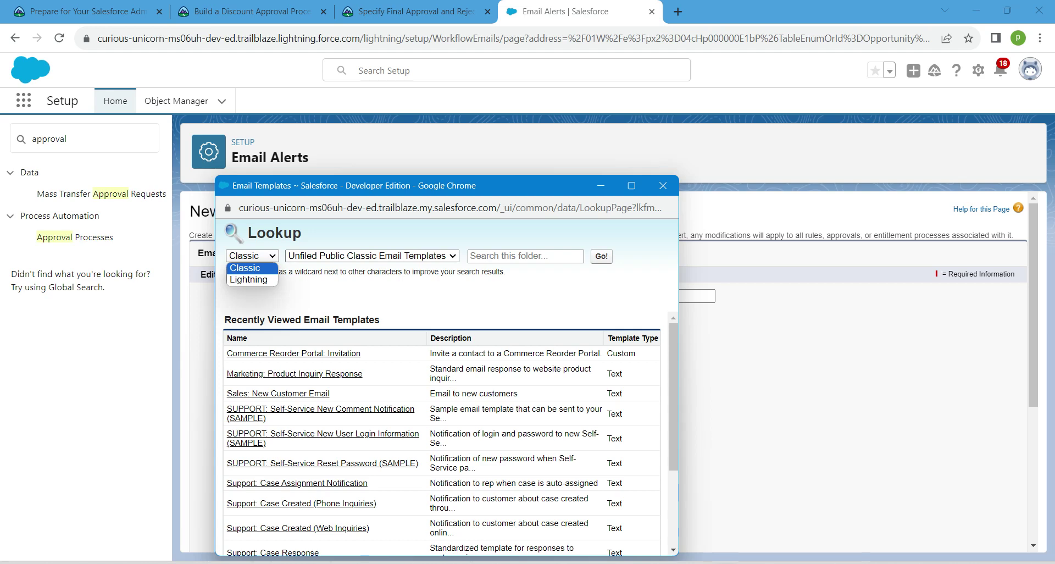
{"action": "left_click", "coordinate": [246, 268]}
{"action": "left_click", "coordinate": [372, 256]}
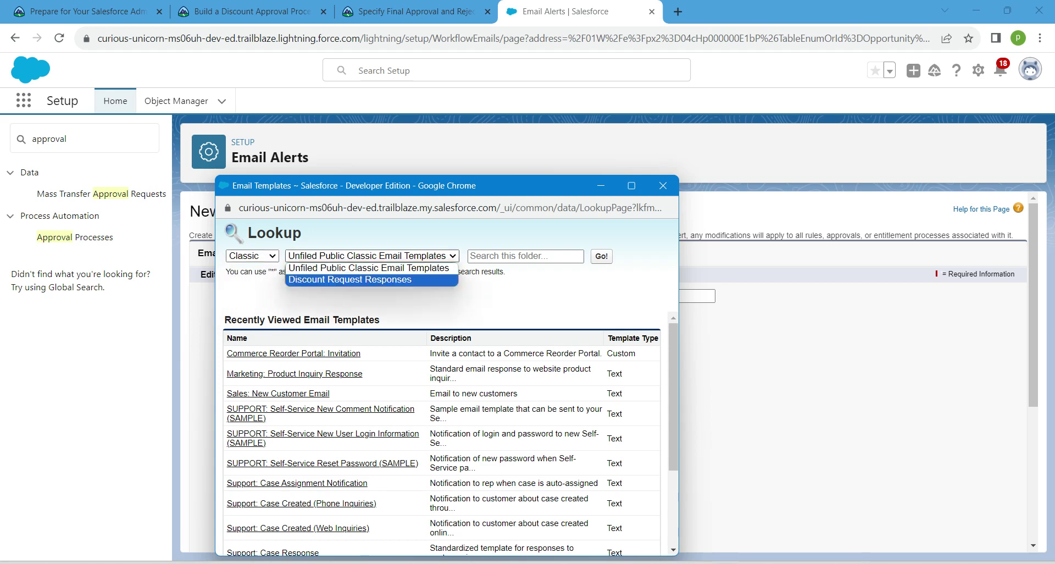
{"action": "key", "text": "Return"}
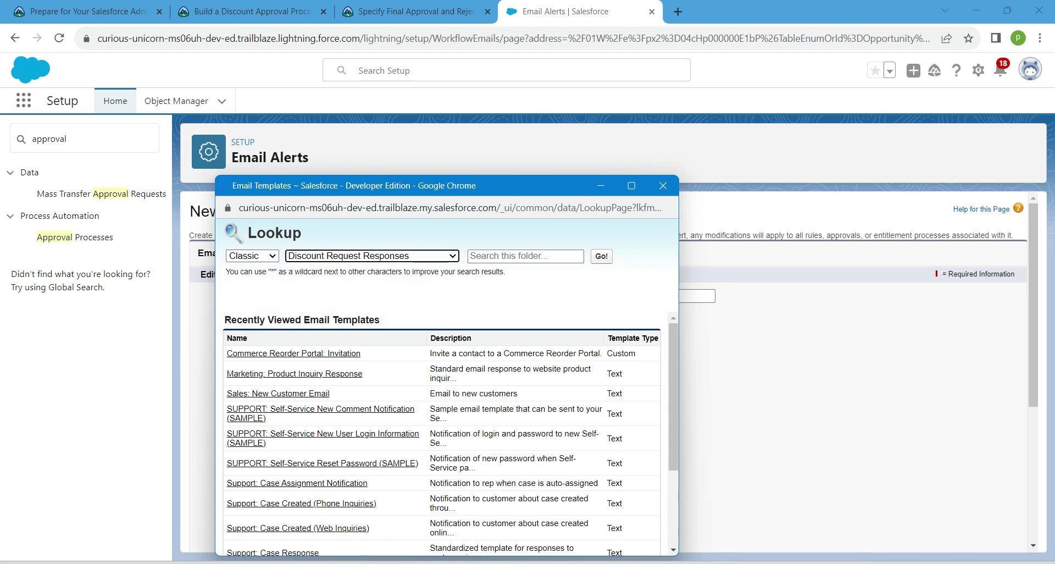
{"action": "left_click", "coordinate": [352, 434]}
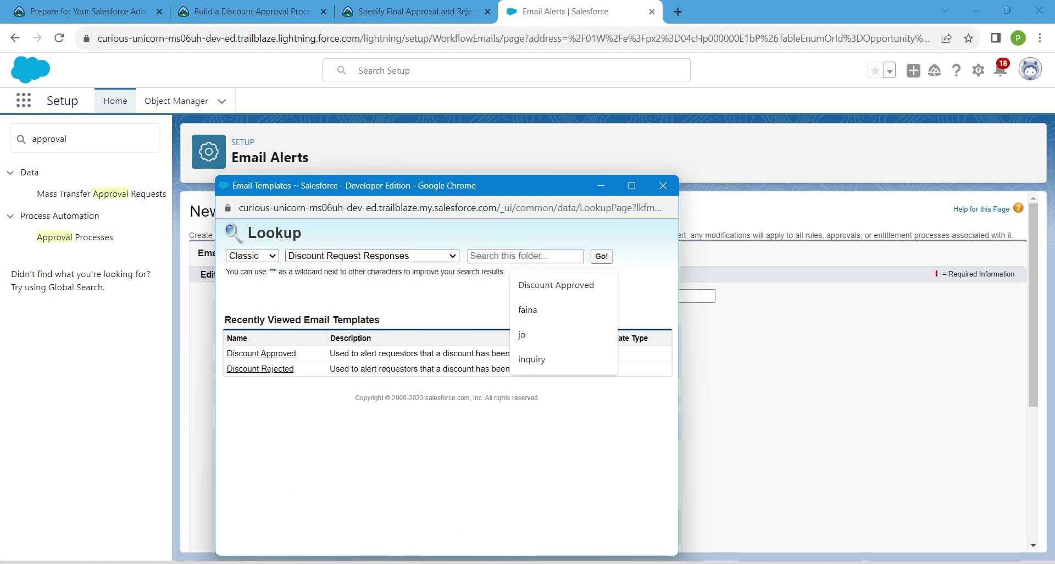
{"action": "key", "text": "Tab"}
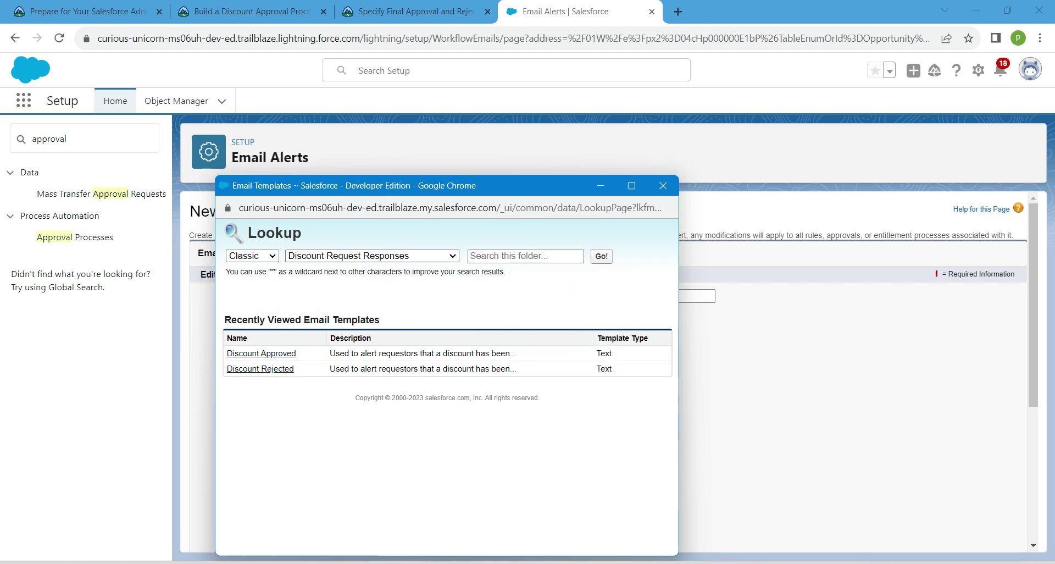
{"action": "key", "text": "Return"}
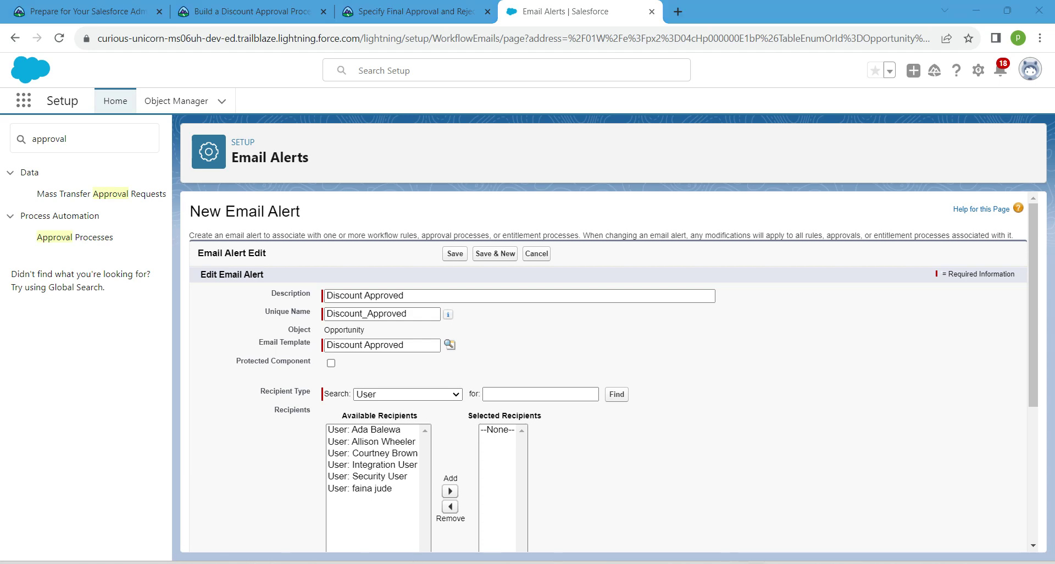
{"action": "left_click", "coordinate": [408, 395]}
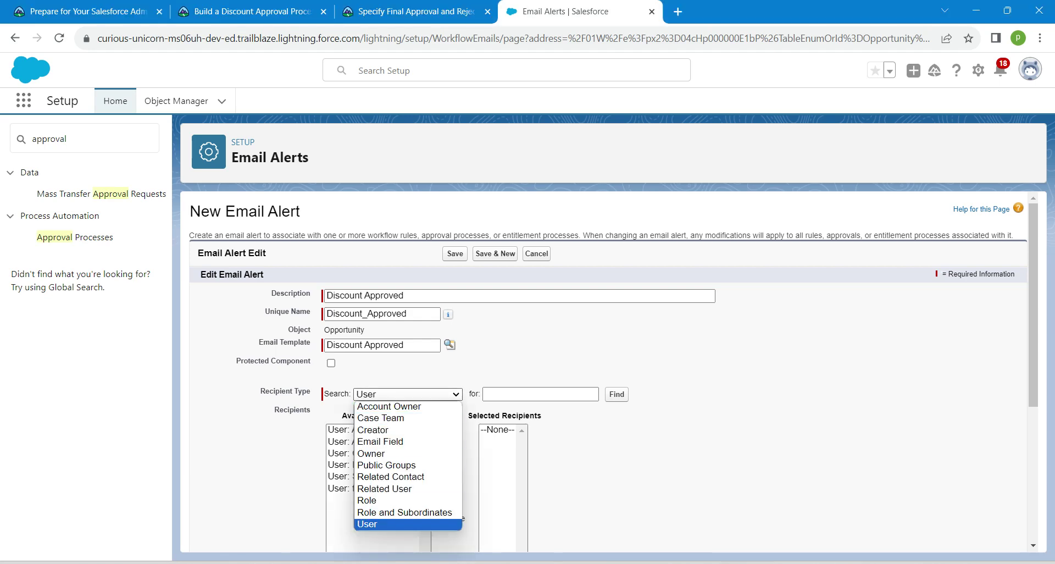
{"action": "key", "text": "Return"}
{"action": "key", "text": "Tab"}
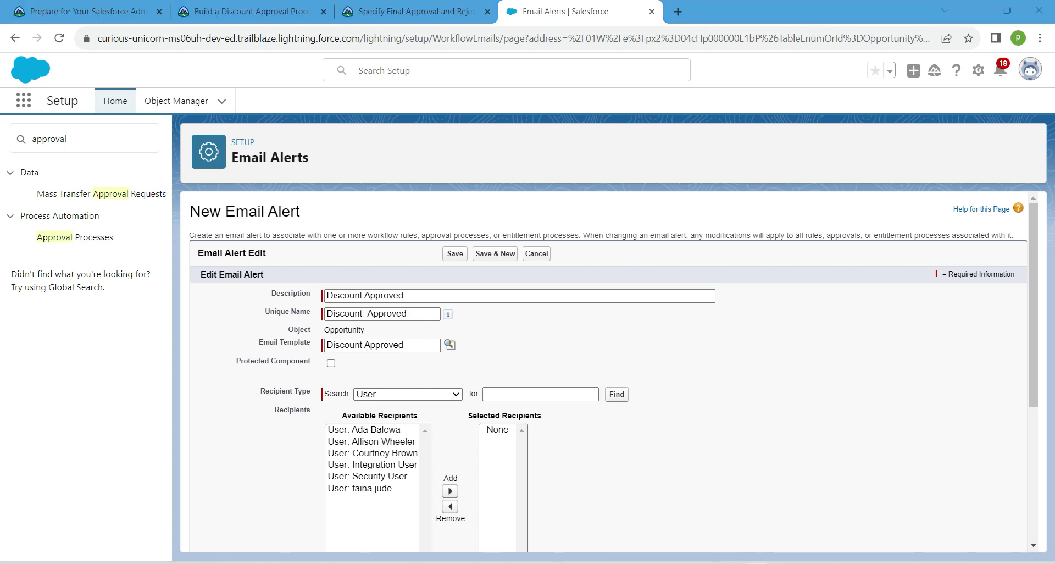
Step: Add Opportunity Owner as the alert's recipient using the Owner recipient type, and save the email alert
{"action": "left_click", "coordinate": [408, 394]}
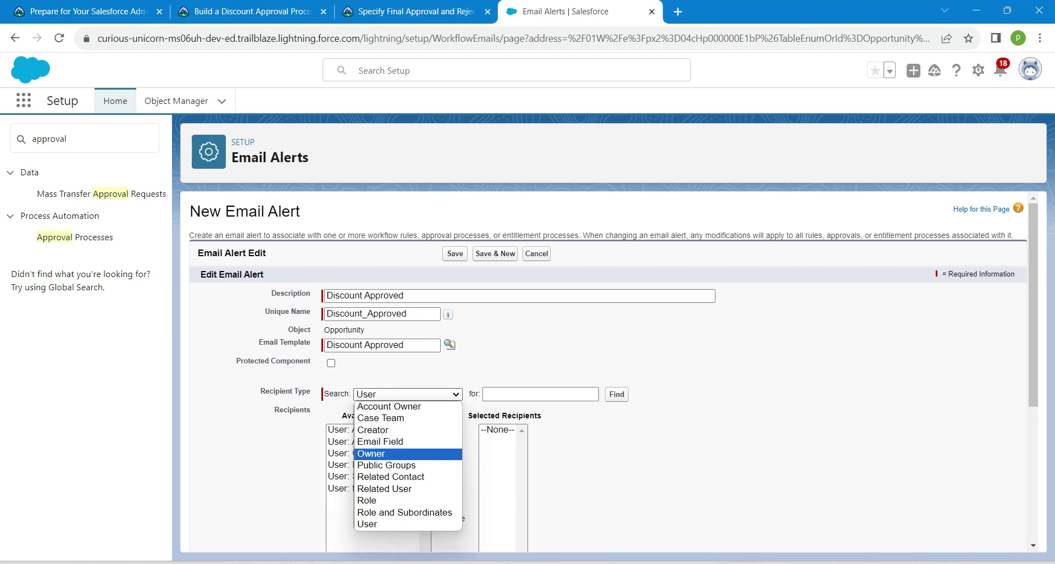
{"action": "left_click", "coordinate": [408, 454]}
{"action": "left_click", "coordinate": [540, 394]}
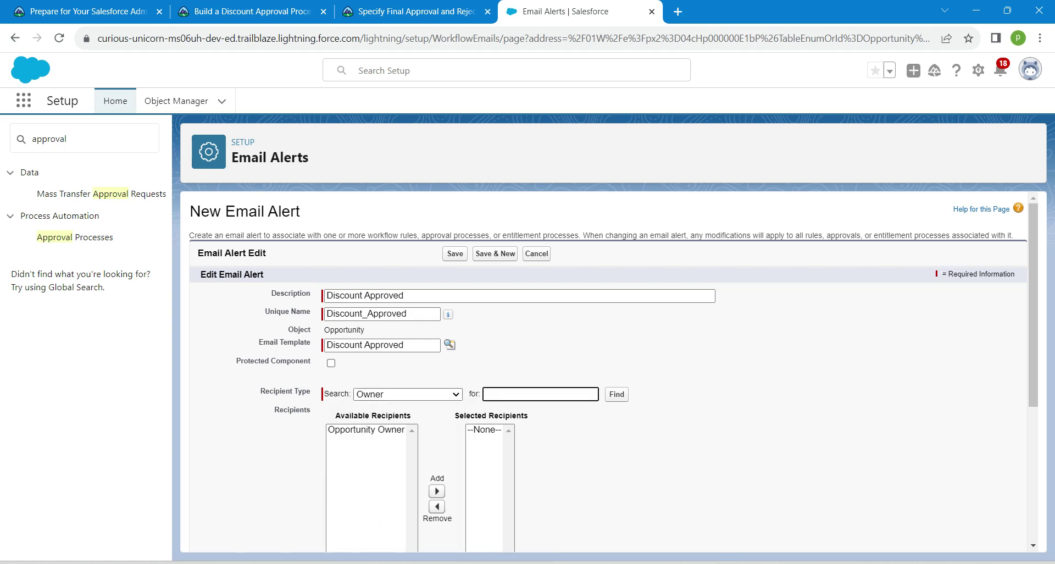
{"action": "left_click", "coordinate": [366, 430]}
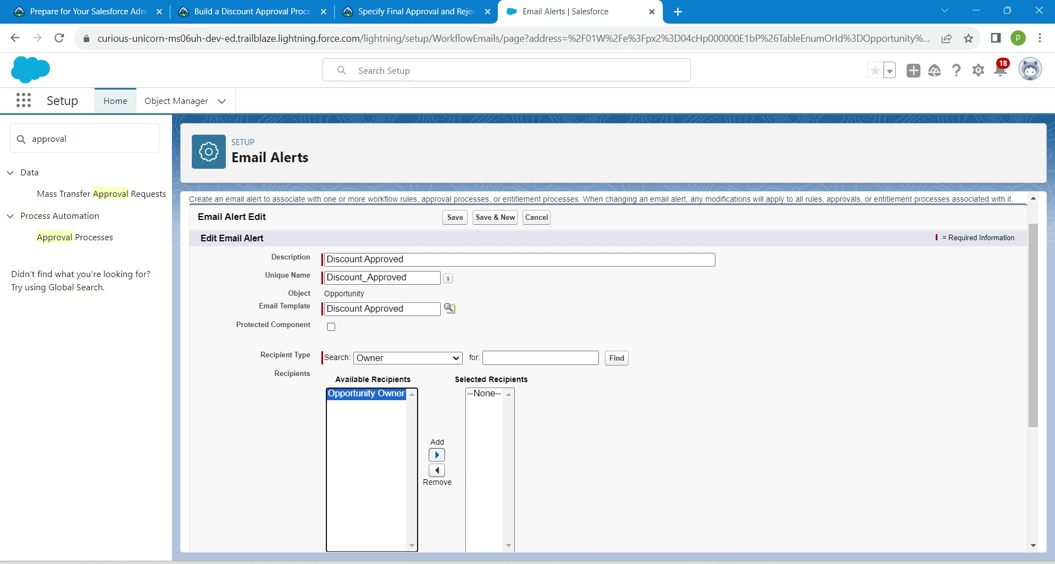
{"action": "left_click", "coordinate": [436, 454]}
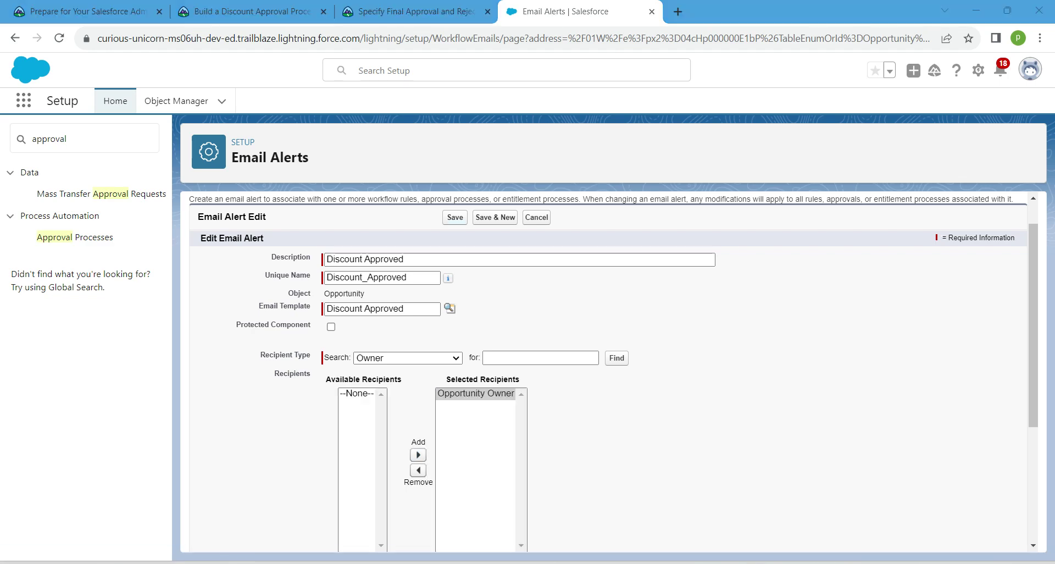
{"action": "left_click", "coordinate": [455, 218]}
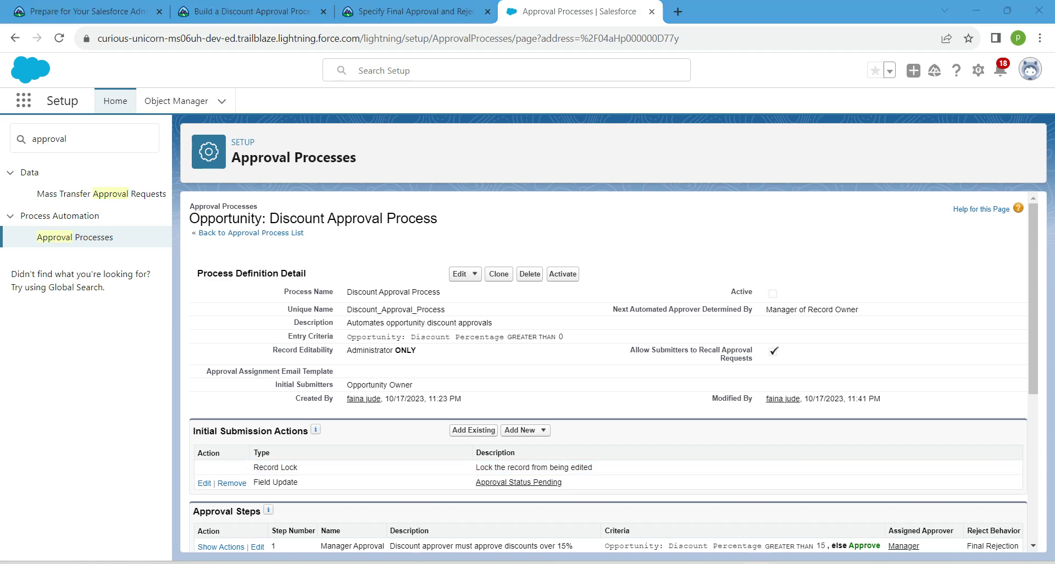
Step: Open the record lock under Final Rejection Actions and save it with Unlock the record for editing
{"action": "scroll", "coordinate": [604, 373], "scroll_direction": "down", "scroll_amount": 4}
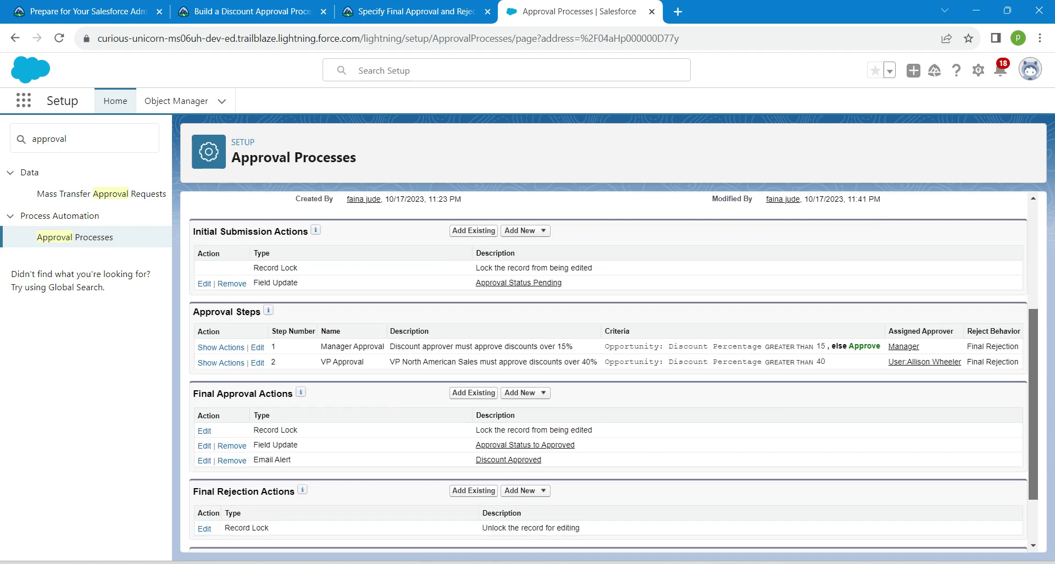
{"action": "scroll", "coordinate": [205, 453], "scroll_direction": "down", "scroll_amount": 2}
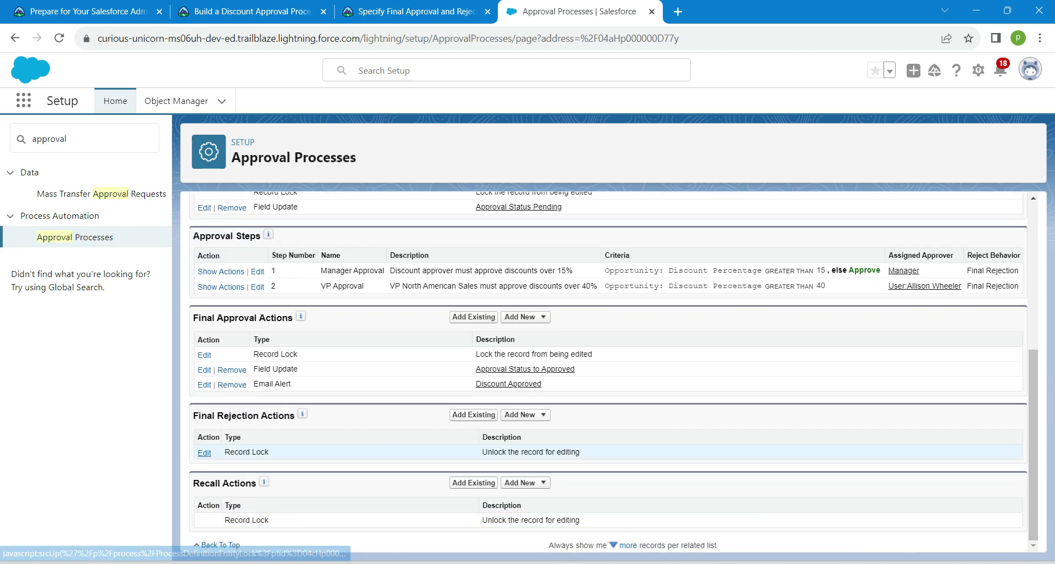
{"action": "left_click", "coordinate": [204, 453]}
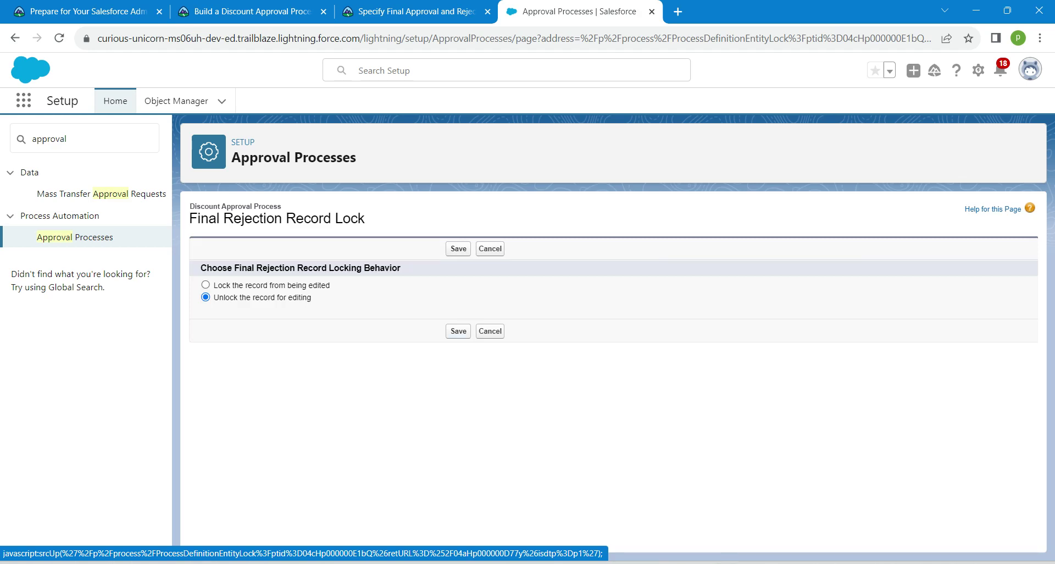
{"action": "left_click", "coordinate": [458, 330]}
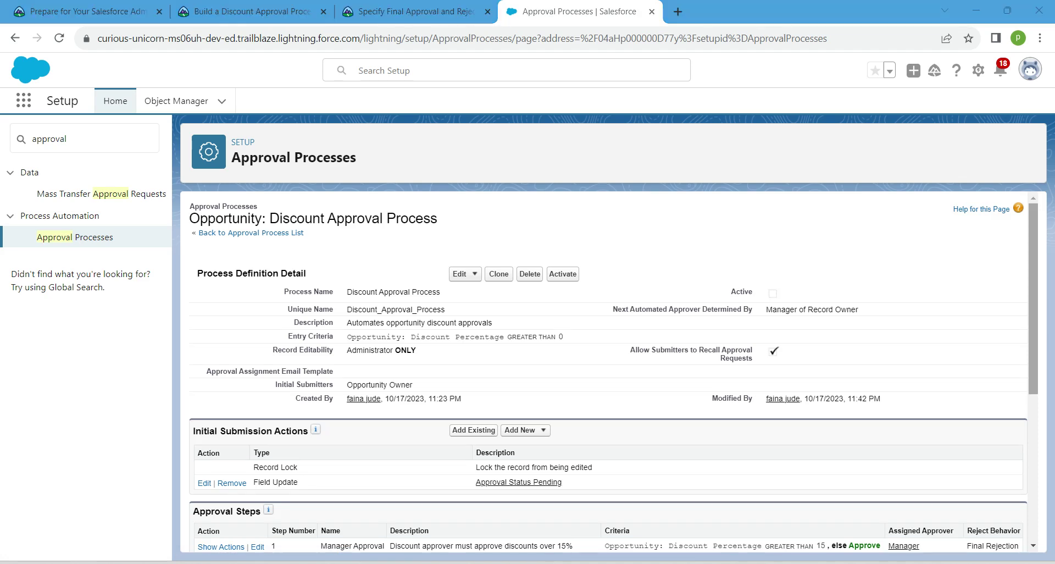
Step: Start a new field update under the Final Rejection Actions
{"action": "scroll", "coordinate": [607, 373], "scroll_direction": "down", "scroll_amount": 5}
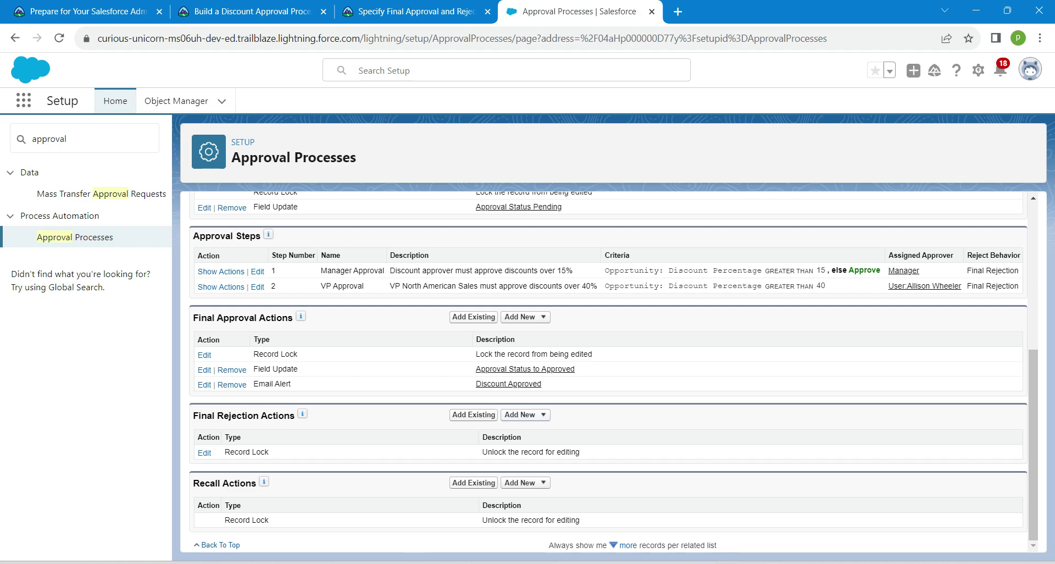
{"action": "left_click", "coordinate": [519, 414]}
{"action": "left_click", "coordinate": [529, 454]}
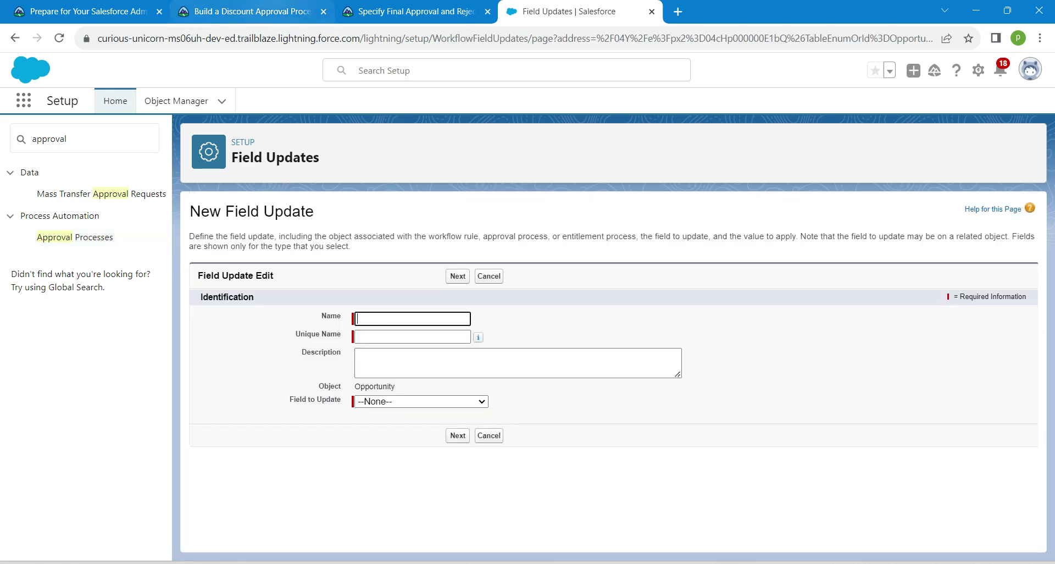
Step: Copy "Approval Status to Not Approved" from the instructions into the field update's name and let the unique name fill in
{"action": "left_click", "coordinate": [416, 11]}
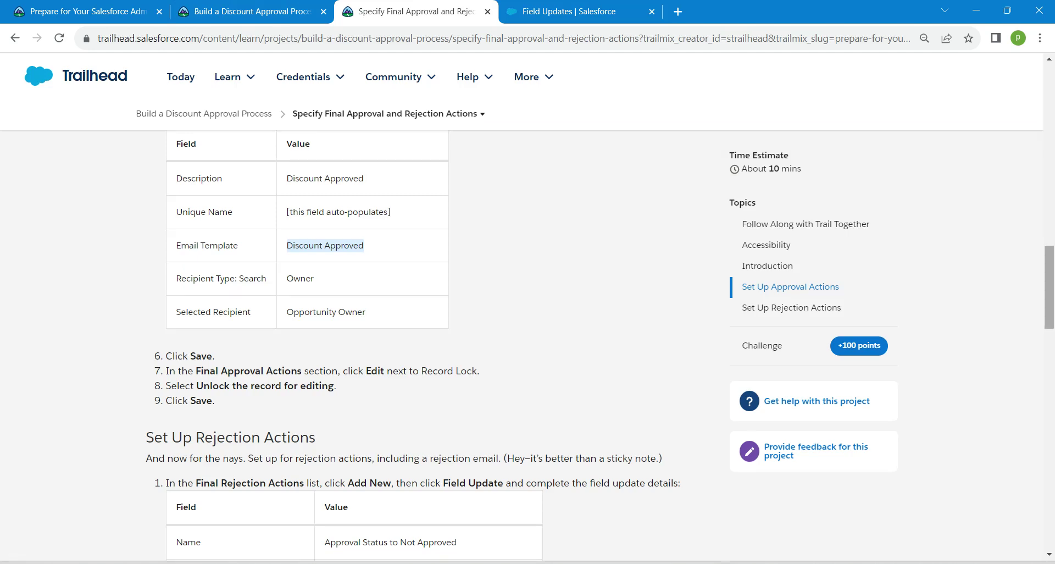
{"action": "scroll", "coordinate": [412, 346], "scroll_direction": "down", "scroll_amount": 4}
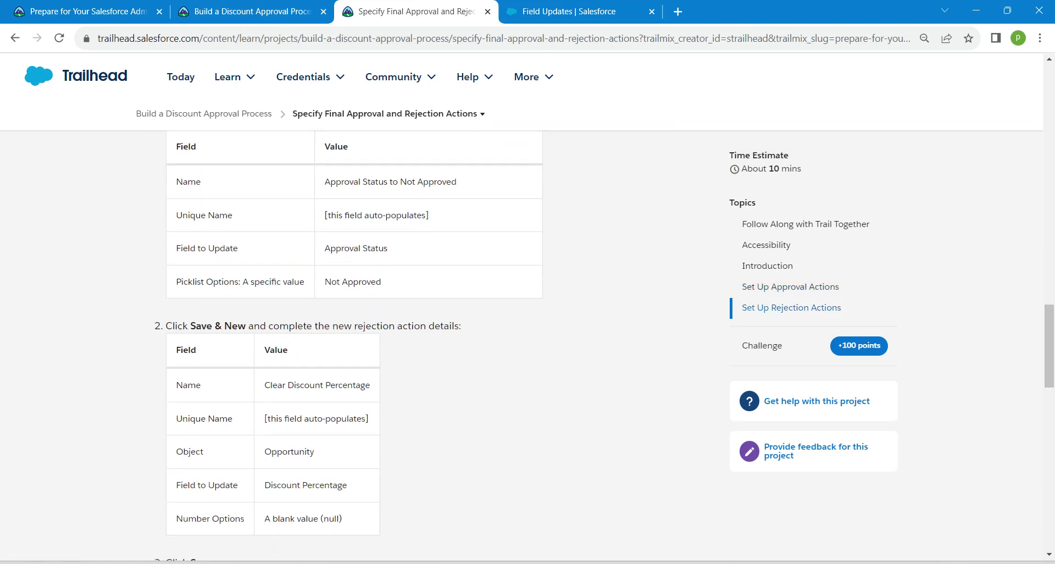
{"action": "left_click_drag", "start_coordinate": [325, 181], "coordinate": [457, 182]}
{"action": "key", "text": "ctrl+c"}
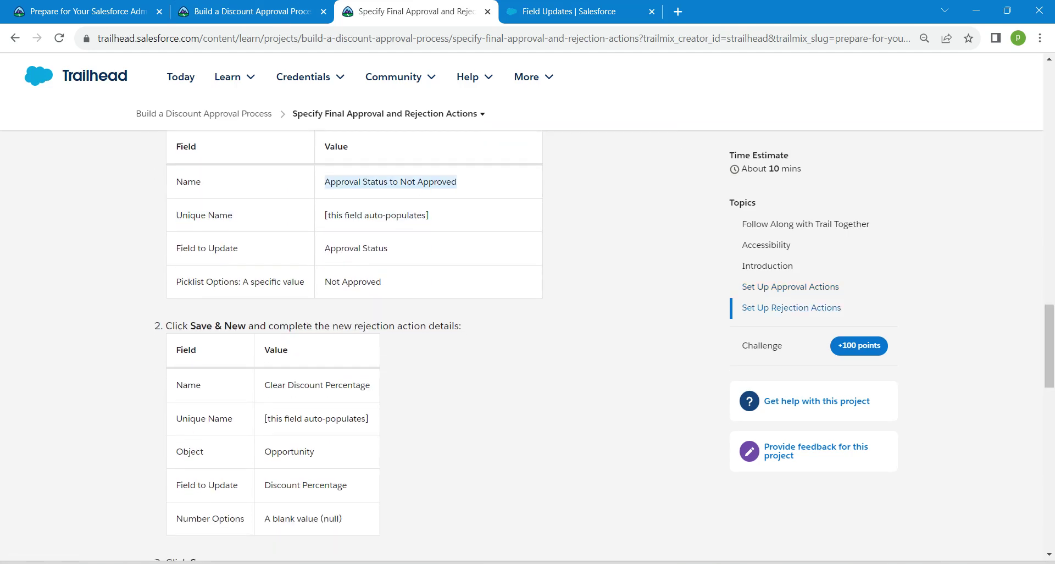
{"action": "left_click", "coordinate": [571, 11]}
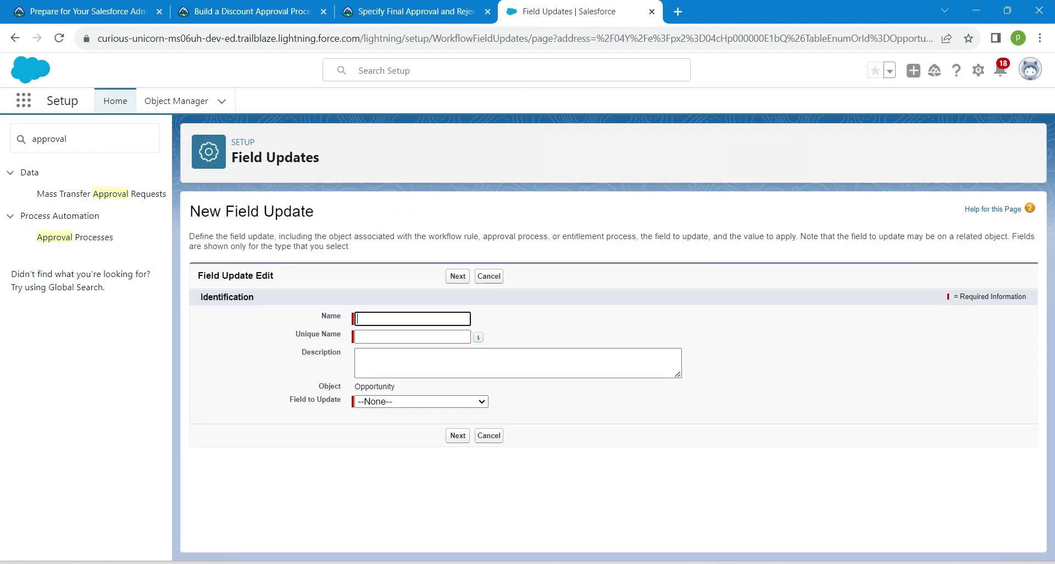
{"action": "key", "text": "ctrl+v"}
{"action": "key", "text": "Tab"}
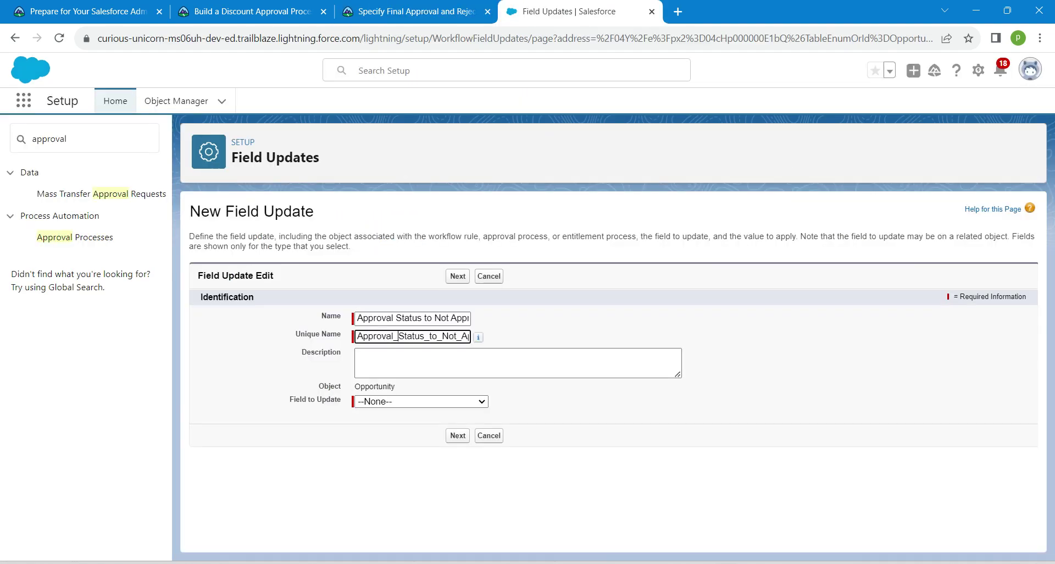
Step: Set the field update to change Approval Status to the specific value Not Approved, and save it
{"action": "key", "text": "Tab"}
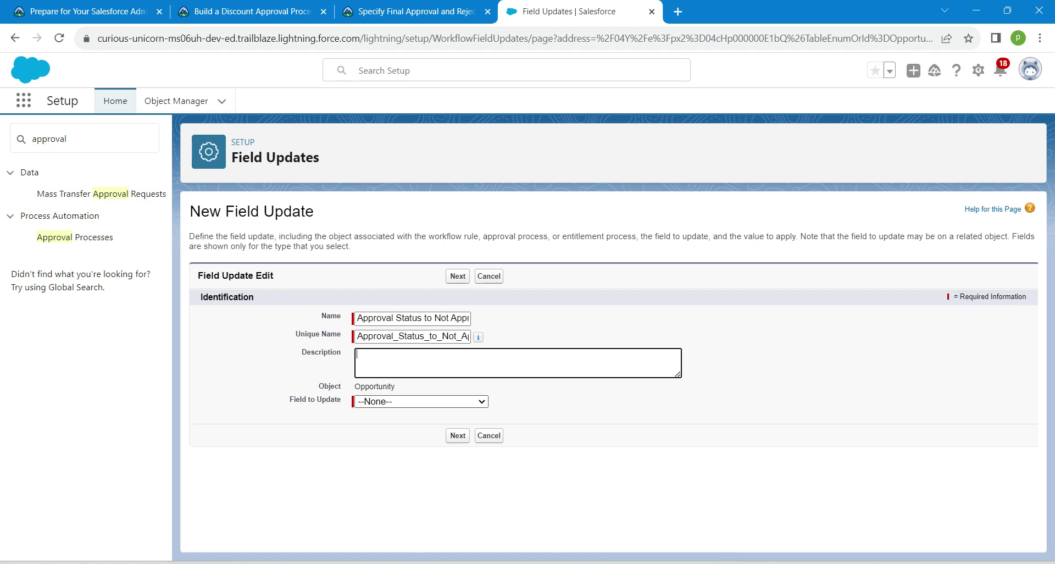
{"action": "left_click", "coordinate": [421, 401]}
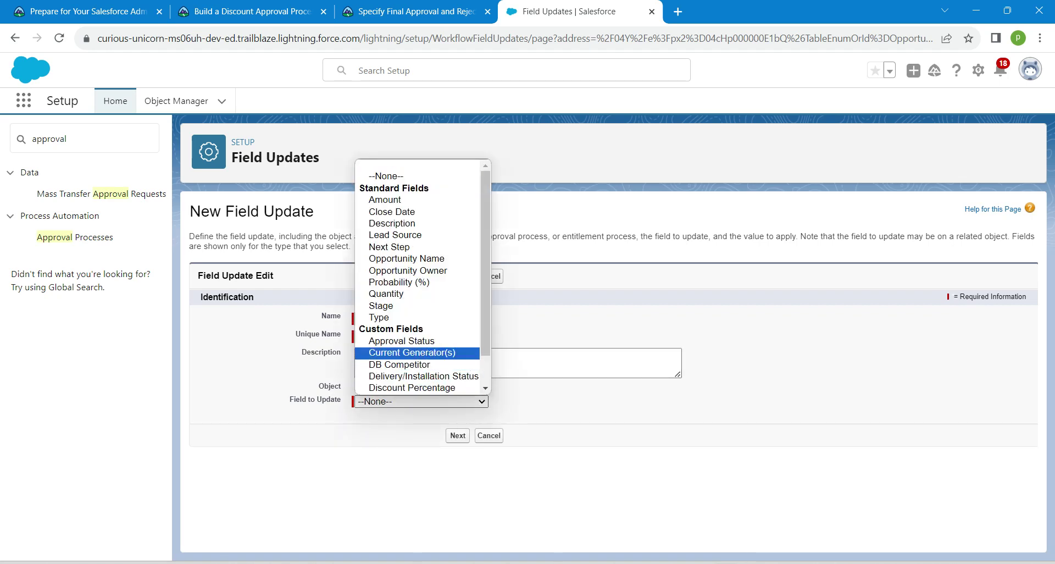
{"action": "key", "text": "Return"}
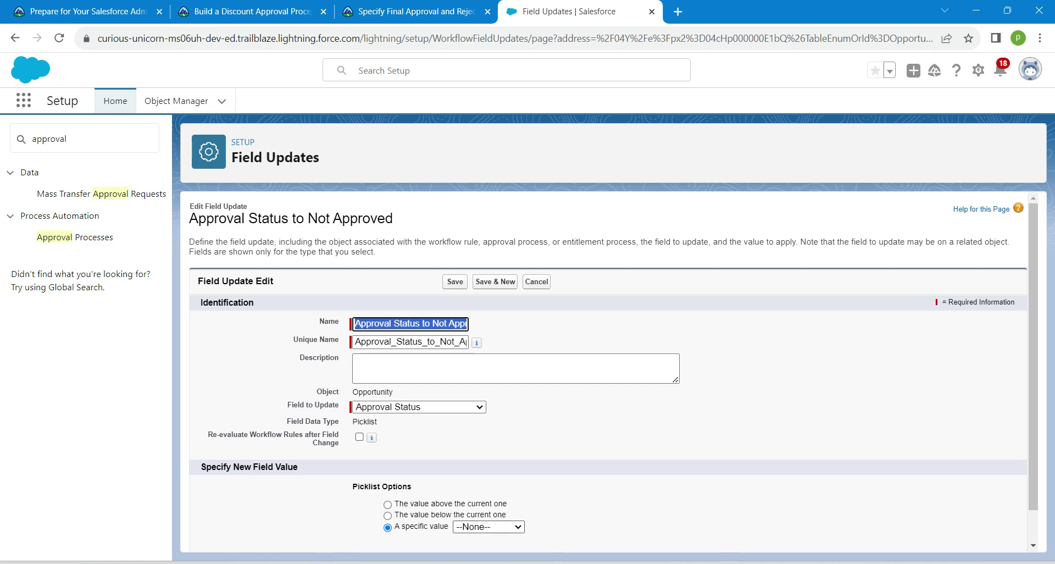
{"action": "left_click", "coordinate": [488, 527]}
{"action": "left_click", "coordinate": [484, 512]}
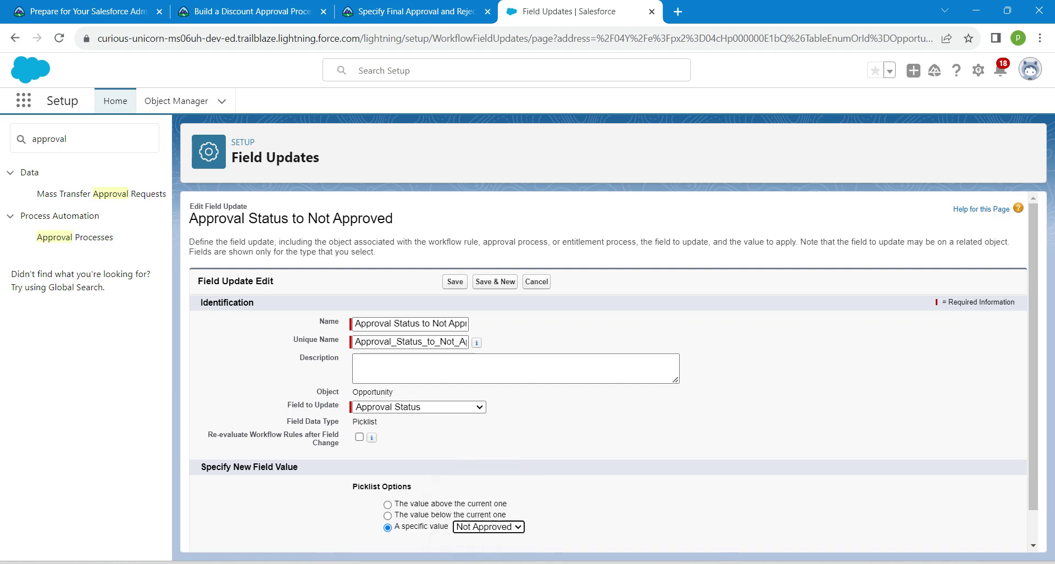
{"action": "left_click", "coordinate": [455, 282]}
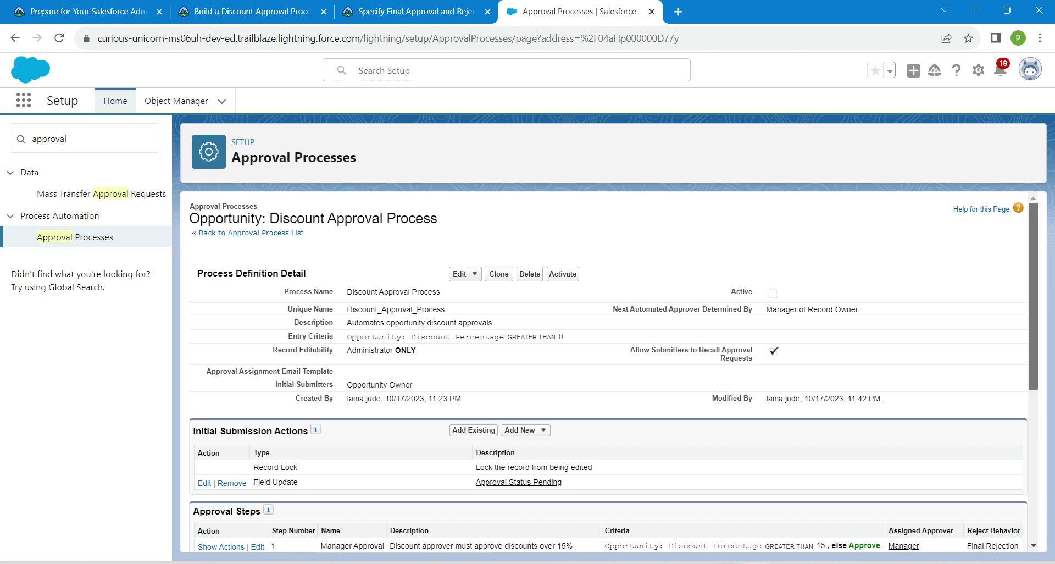
Step: Start another field update under Final Rejection Actions, named "Clear Discount Percentage" as copied from the instructions, and let the unique name fill in
{"action": "scroll", "coordinate": [613, 371], "scroll_direction": "down", "scroll_amount": 5}
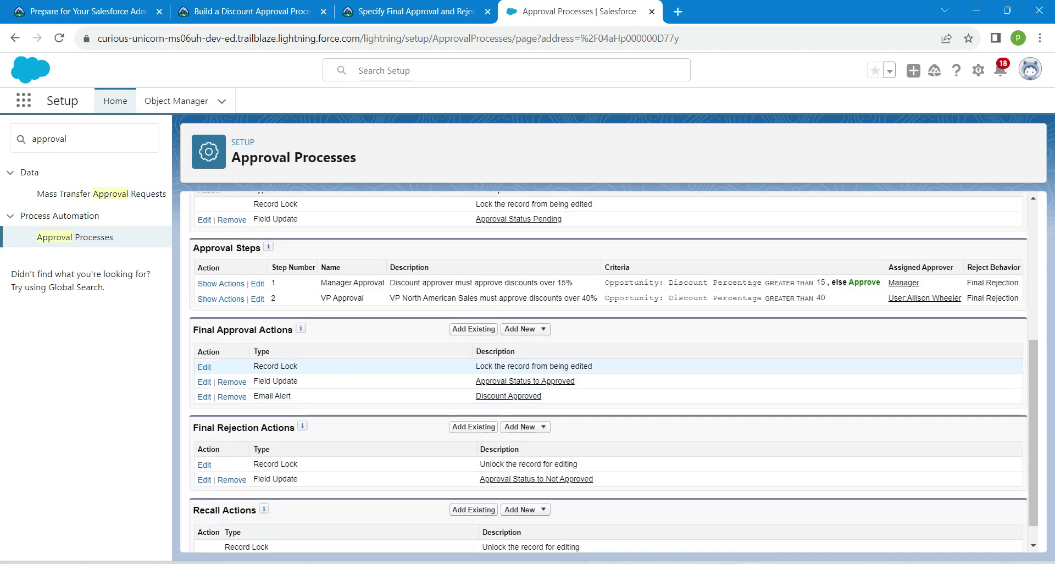
{"action": "left_click", "coordinate": [524, 426]}
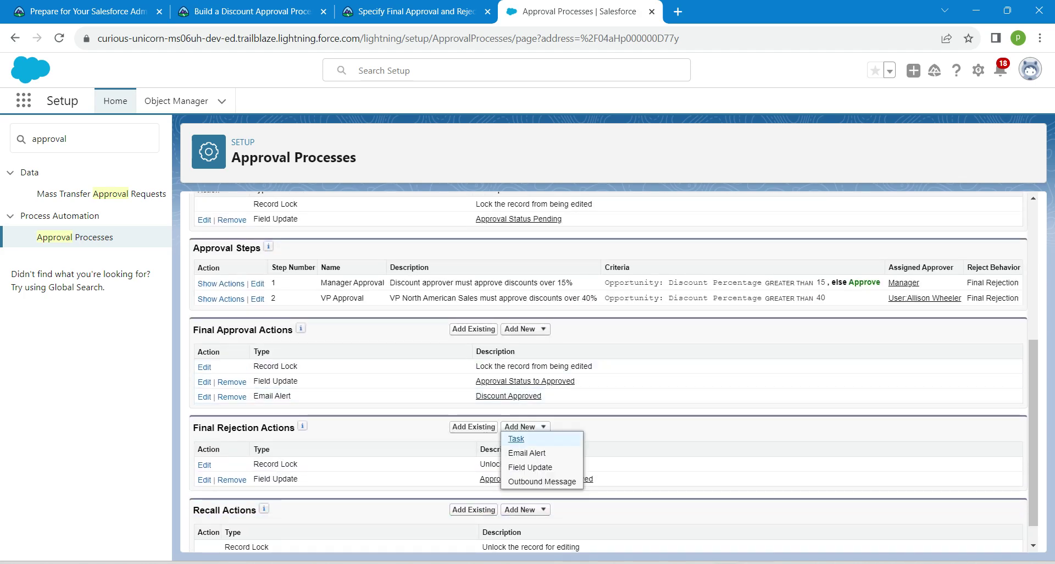
{"action": "left_click", "coordinate": [530, 466]}
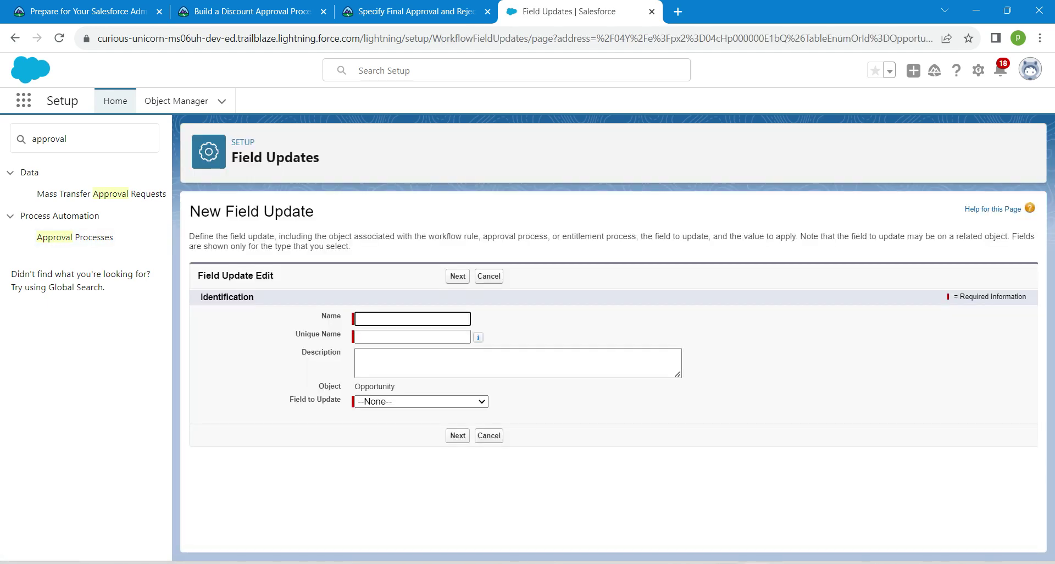
{"action": "left_click", "coordinate": [418, 11]}
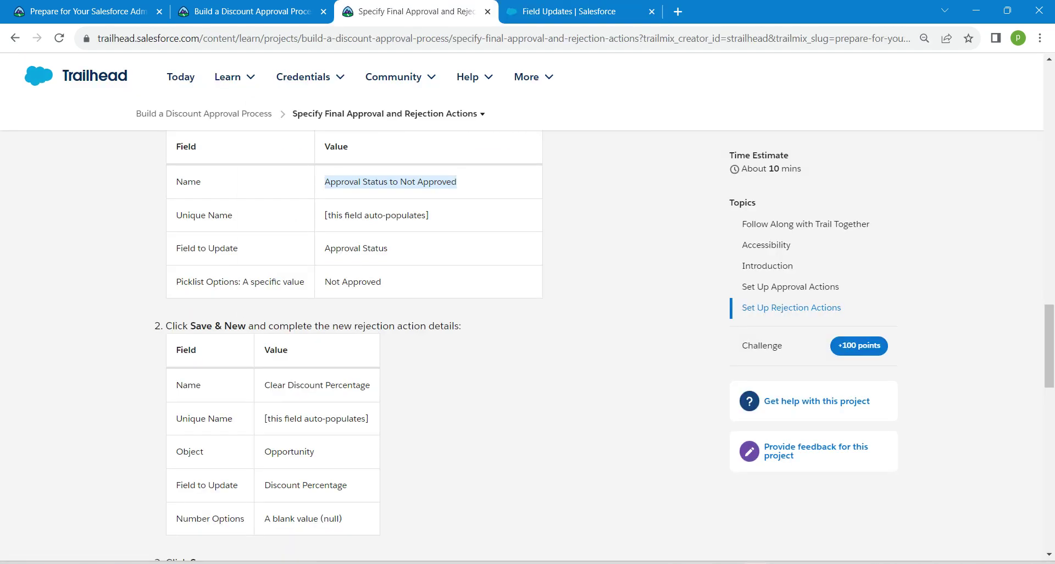
{"action": "left_click_drag", "start_coordinate": [264, 385], "coordinate": [369, 385]}
{"action": "key", "text": "ctrl+c"}
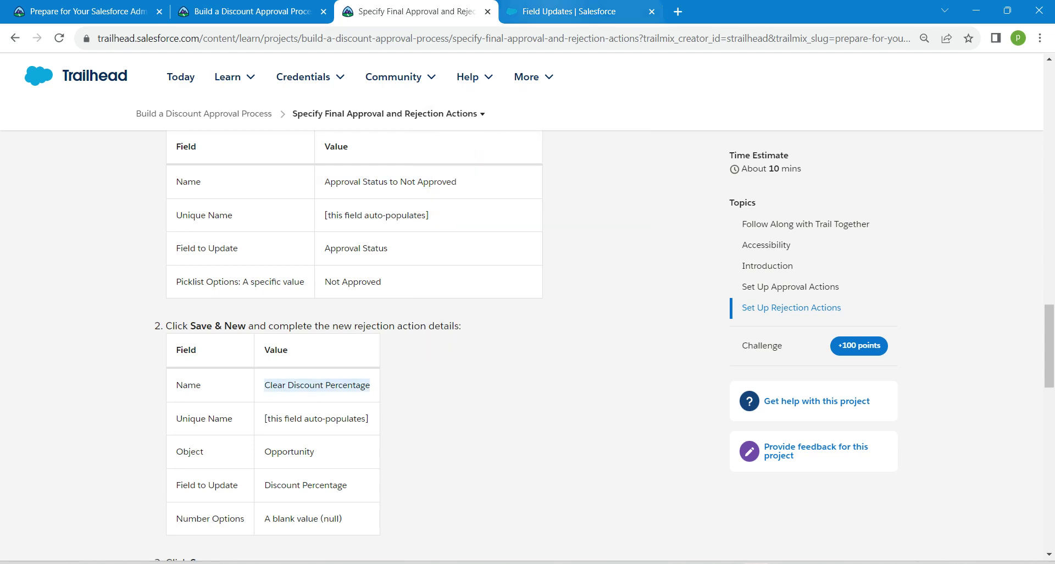
{"action": "left_click", "coordinate": [572, 11]}
{"action": "key", "text": "ctrl+v"}
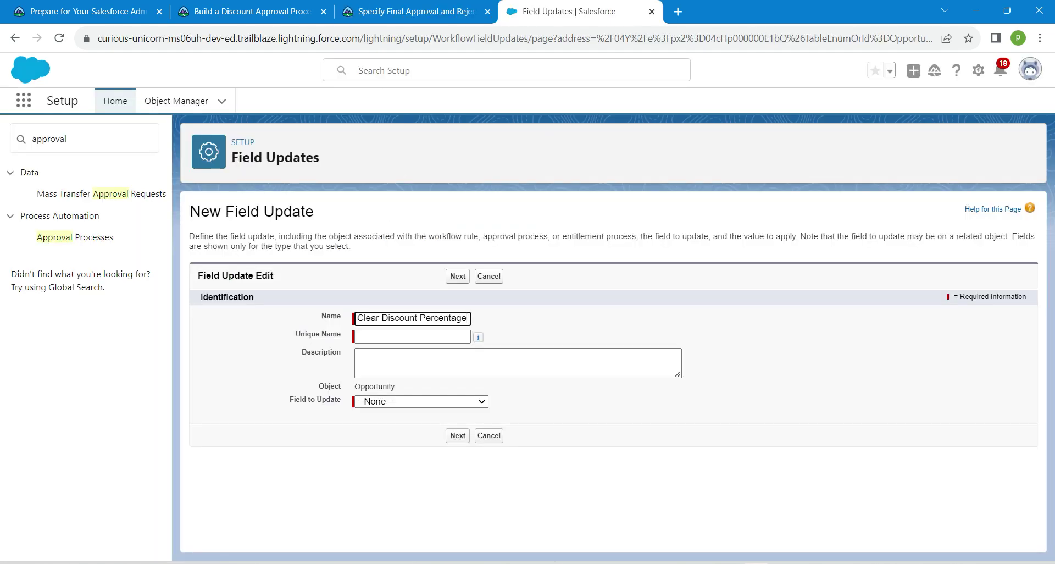
{"action": "left_click", "coordinate": [402, 336]}
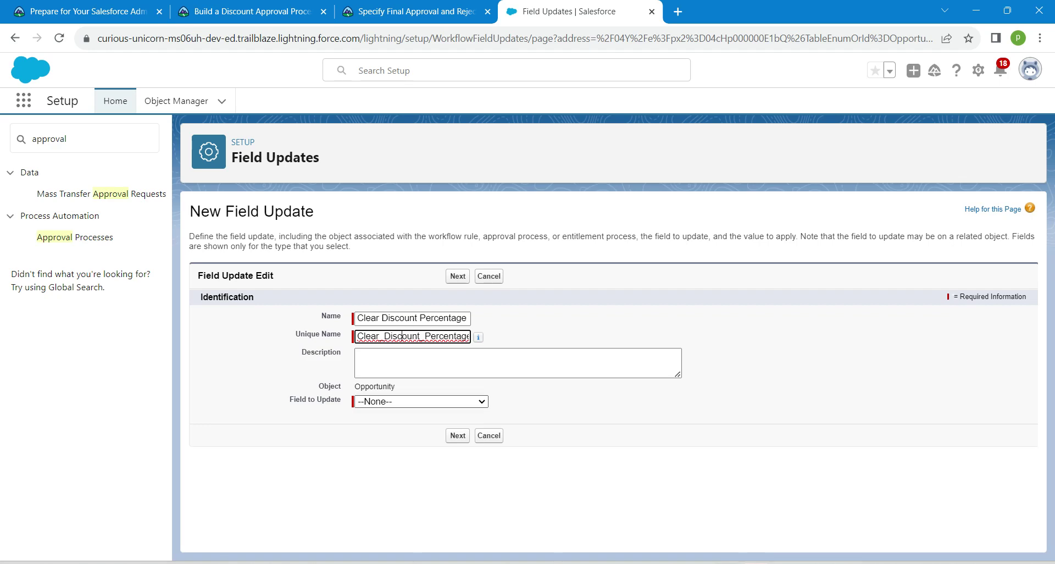
Step: Choose Discount Percentage as the field to update
{"action": "left_click", "coordinate": [420, 401]}
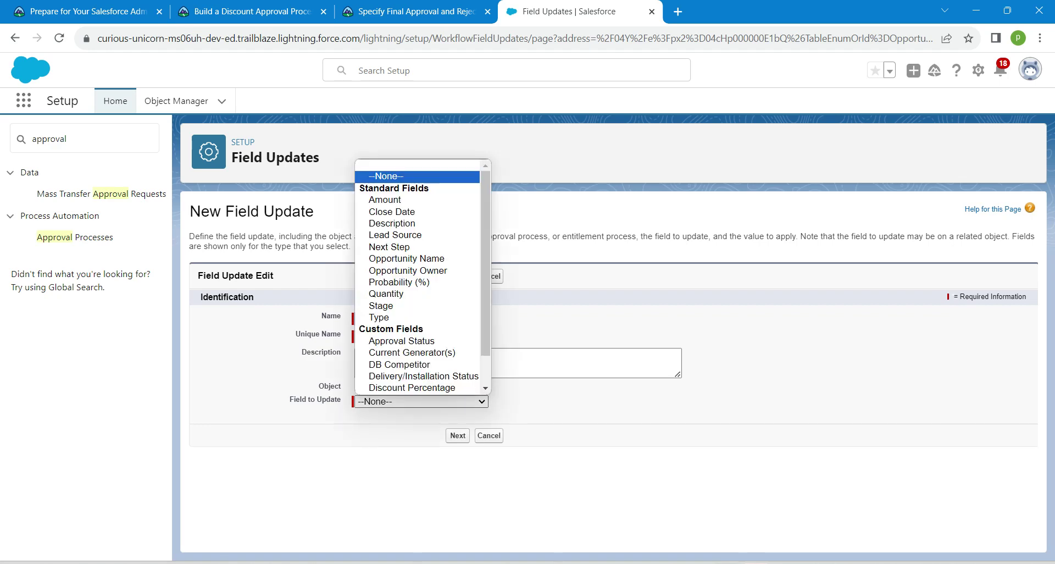
{"action": "scroll", "coordinate": [420, 388], "scroll_direction": "down", "scroll_amount": 1}
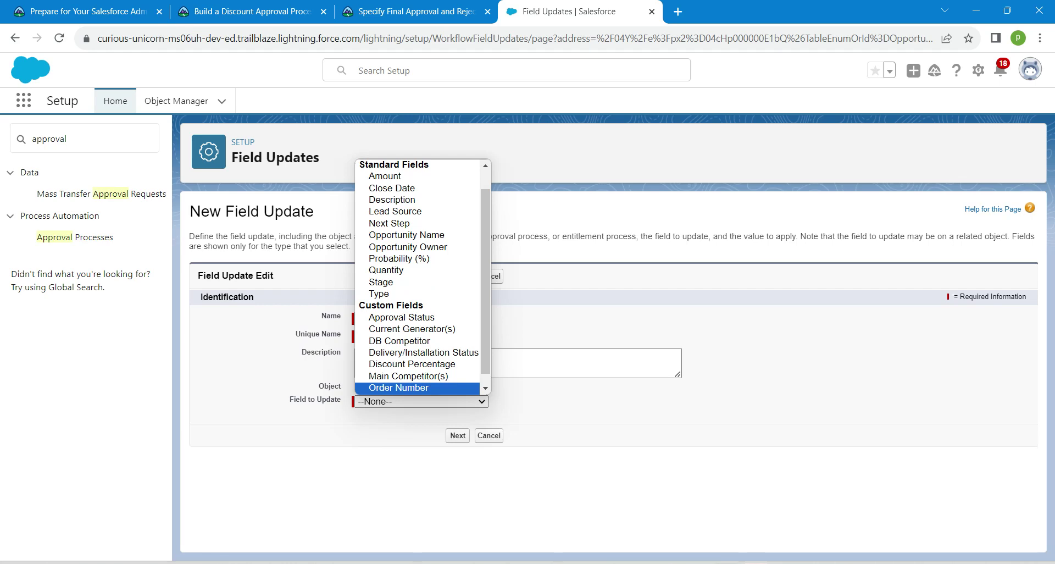
{"action": "key", "text": "Escape"}
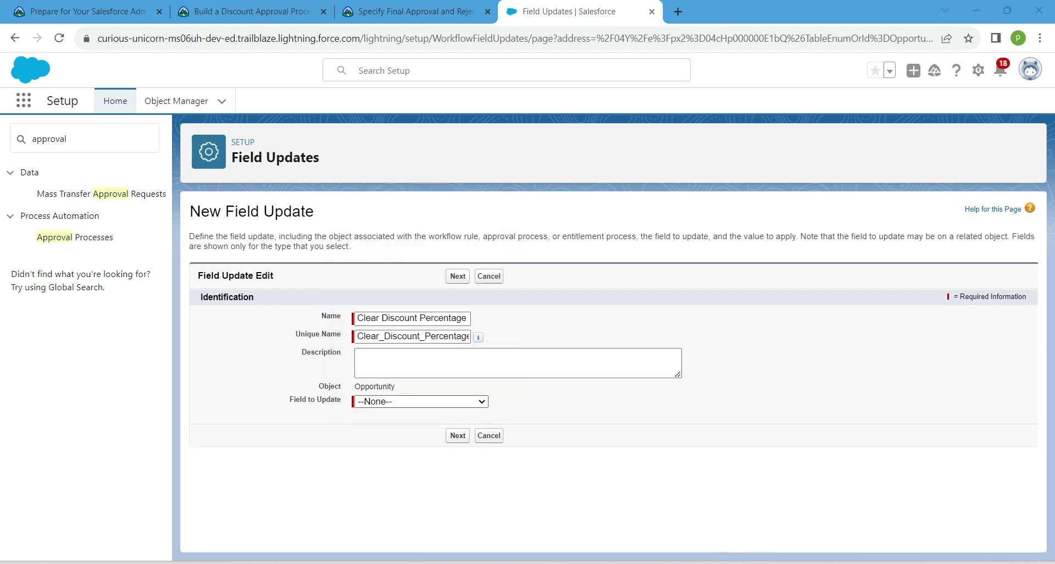
{"action": "left_click", "coordinate": [421, 401]}
{"action": "left_click", "coordinate": [412, 388]}
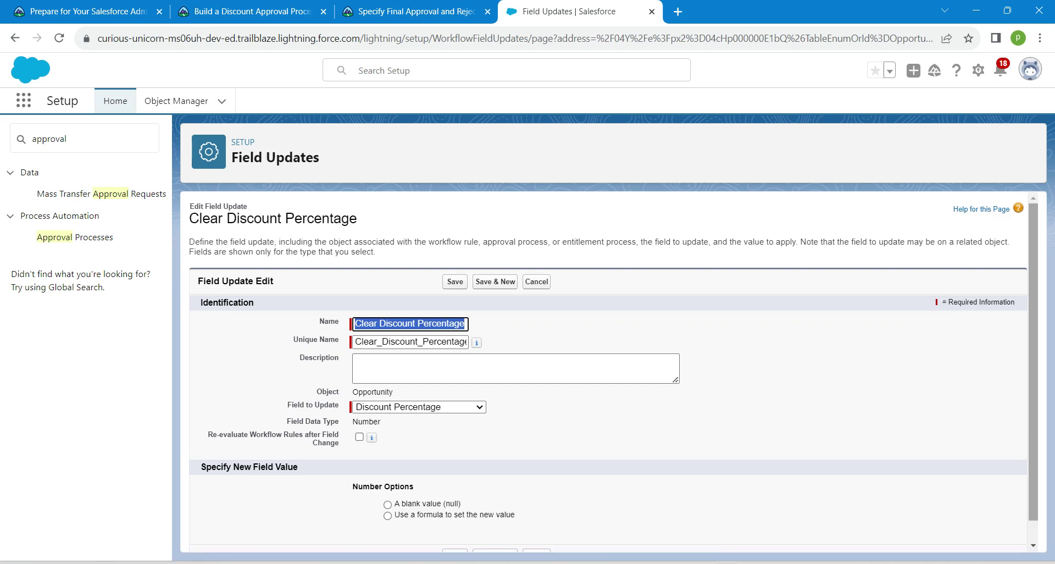
Step: Specify a blank value (null) as the new Discount Percentage value and save the field update
{"action": "left_click_drag", "start_coordinate": [1033, 352], "coordinate": [1034, 379]}
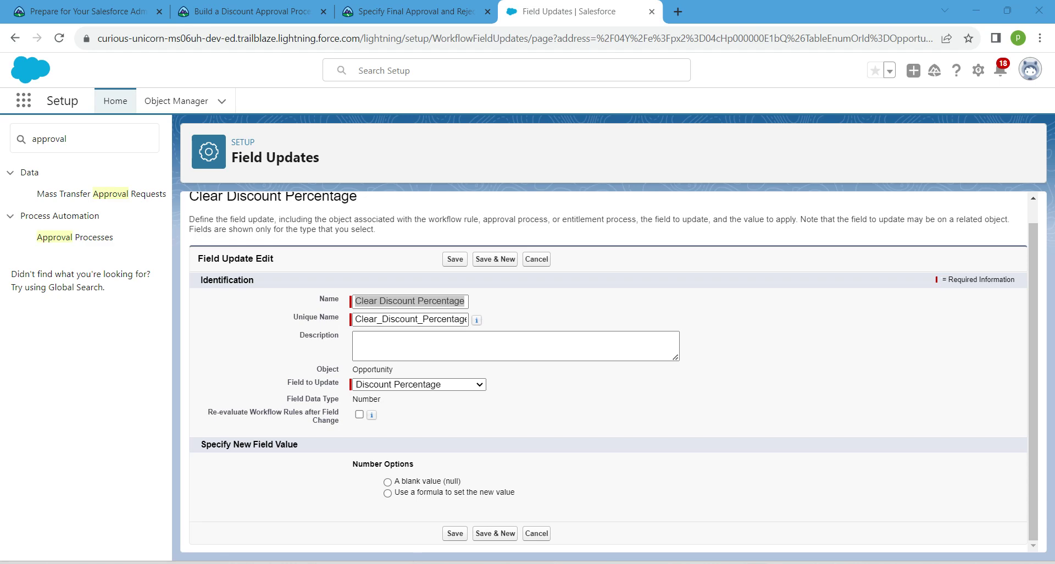
{"action": "left_click_drag", "start_coordinate": [201, 444], "coordinate": [297, 444]}
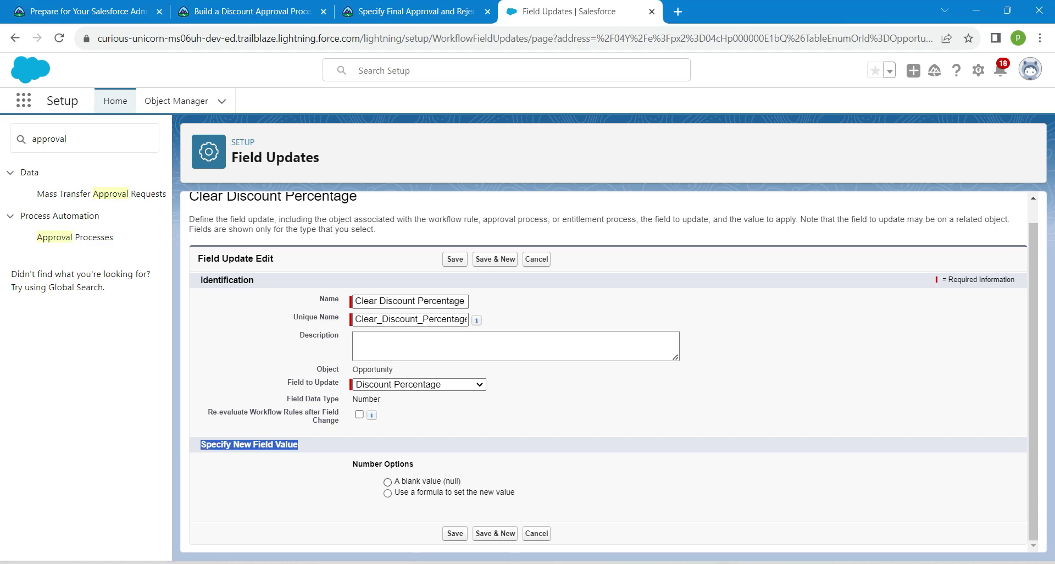
{"action": "left_click", "coordinate": [388, 481]}
{"action": "left_click", "coordinate": [455, 533]}
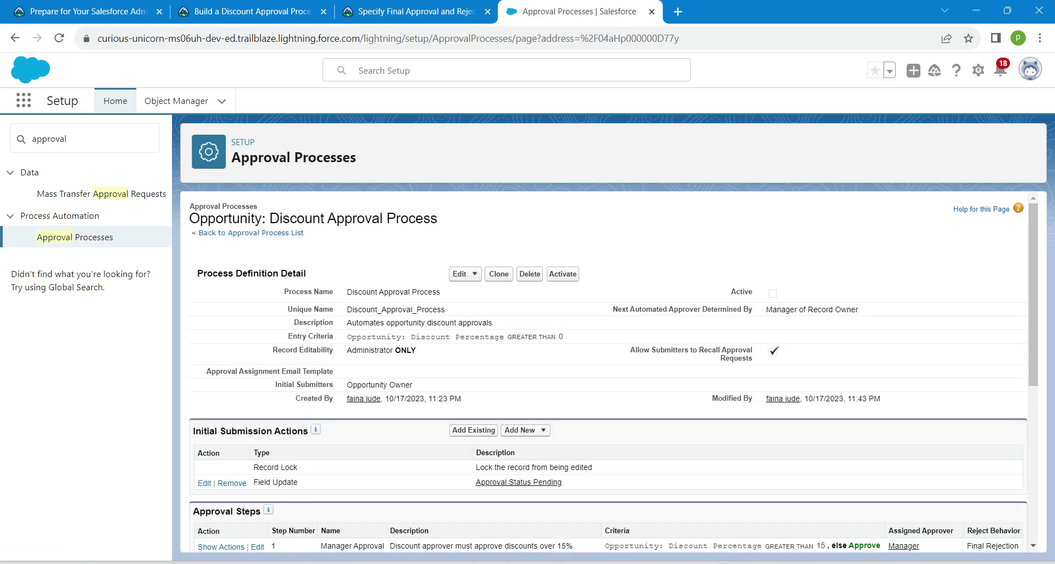
Step: Start an email alert under Final Rejection Actions with the description "Discount Rejected" copied from the instructions, and let the unique name fill in
{"action": "scroll", "coordinate": [608, 372], "scroll_direction": "down", "scroll_amount": 3}
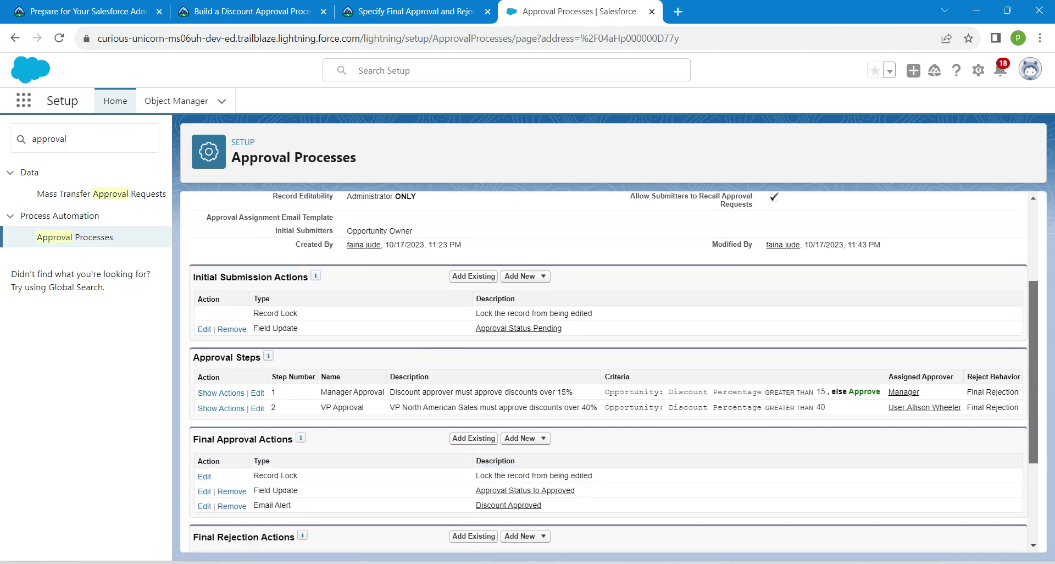
{"action": "scroll", "coordinate": [607, 357], "scroll_direction": "down", "scroll_amount": 3}
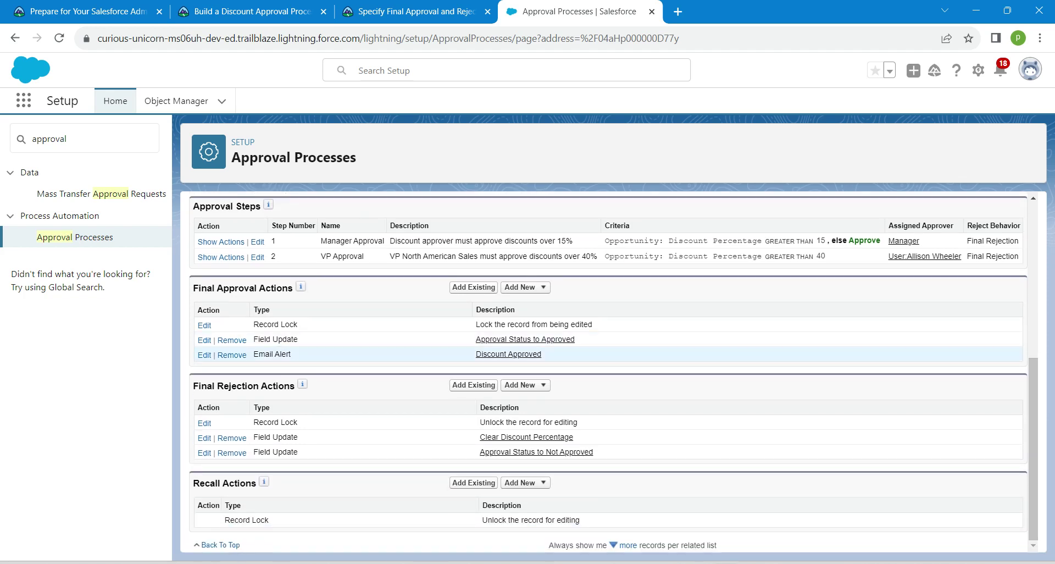
{"action": "left_click", "coordinate": [525, 385]}
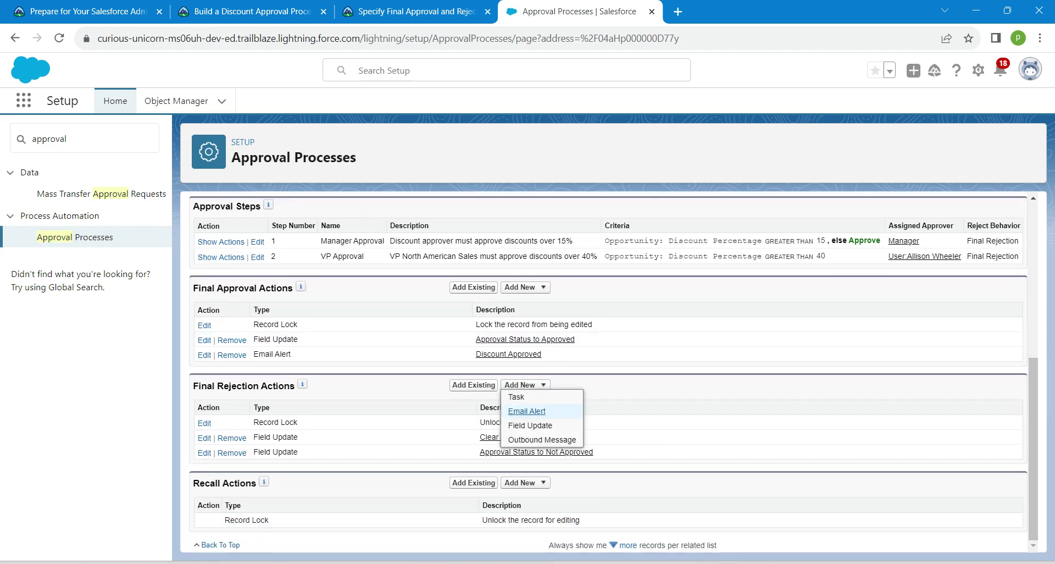
{"action": "left_click", "coordinate": [527, 410]}
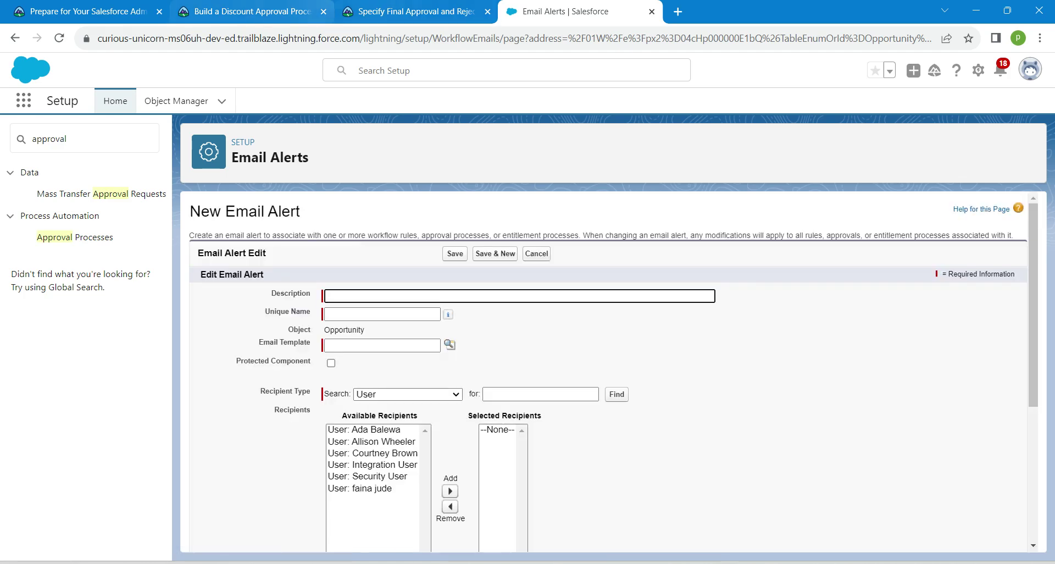
{"action": "left_click", "coordinate": [416, 12]}
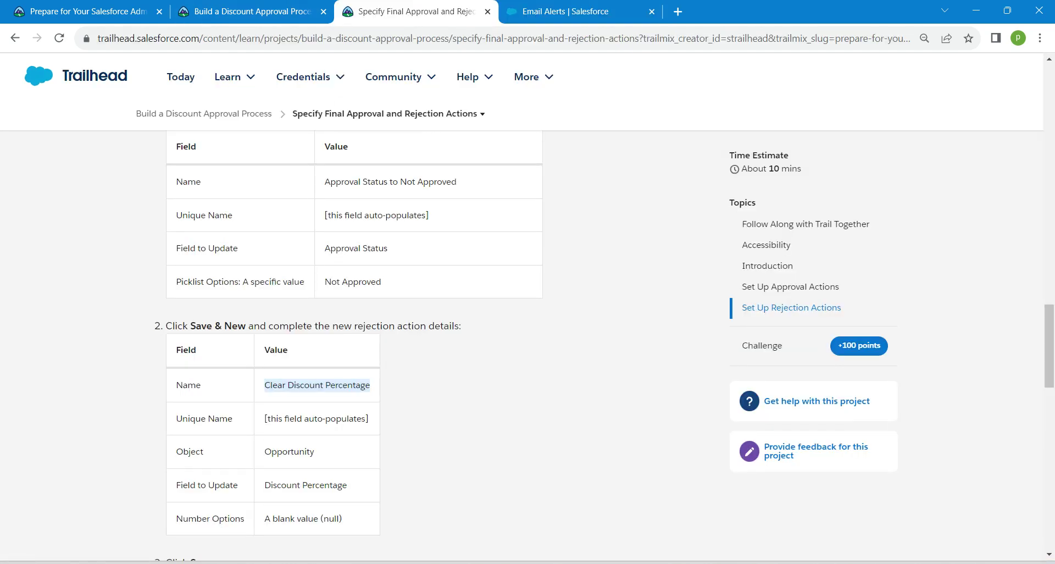
{"action": "scroll", "coordinate": [599, 346], "scroll_direction": "down", "scroll_amount": 8}
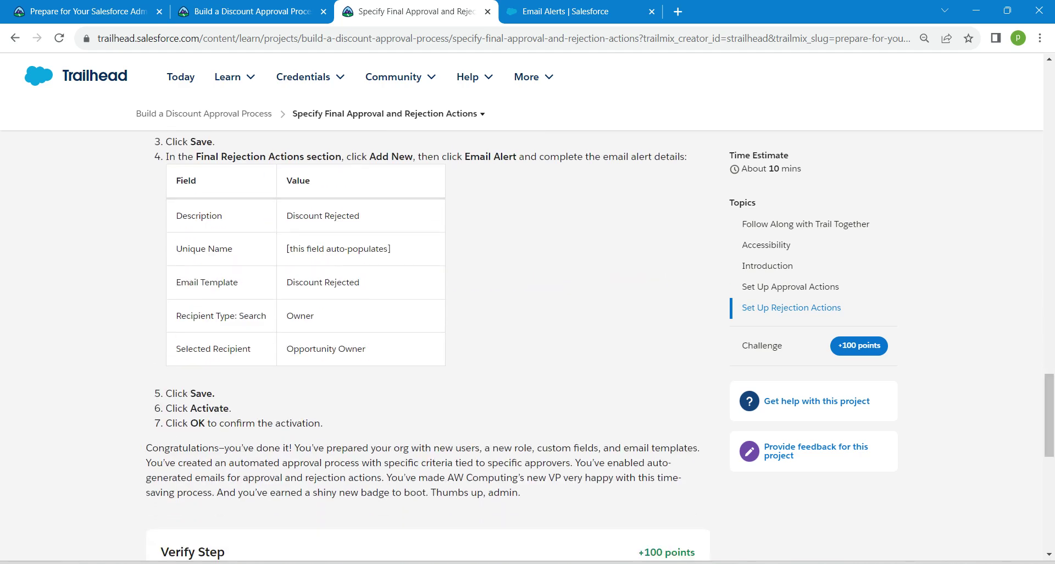
{"action": "left_click_drag", "start_coordinate": [286, 215], "coordinate": [359, 216]}
{"action": "key", "text": "ctrl+c"}
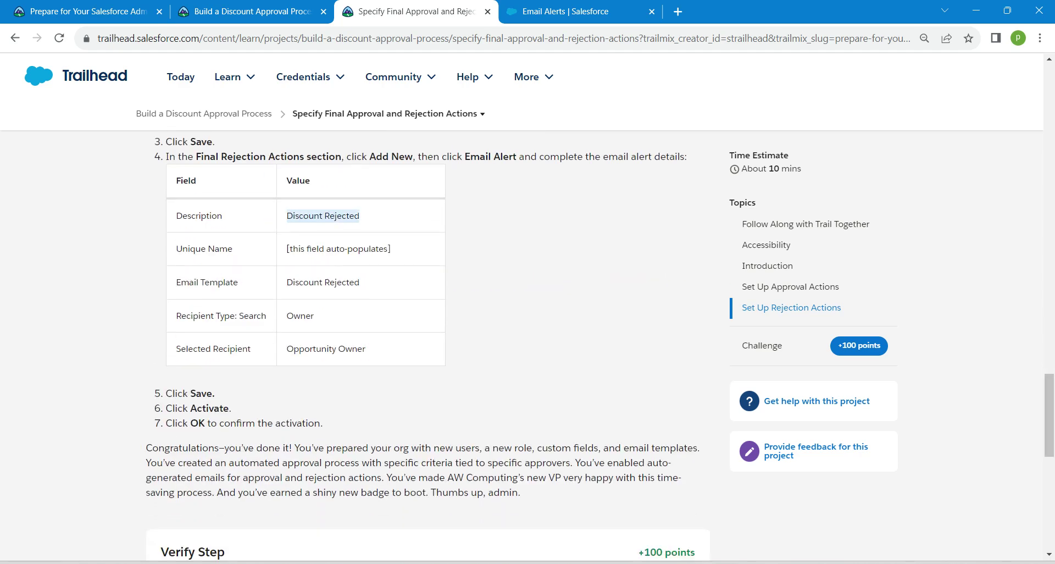
{"action": "key", "text": "ctrl+Tab"}
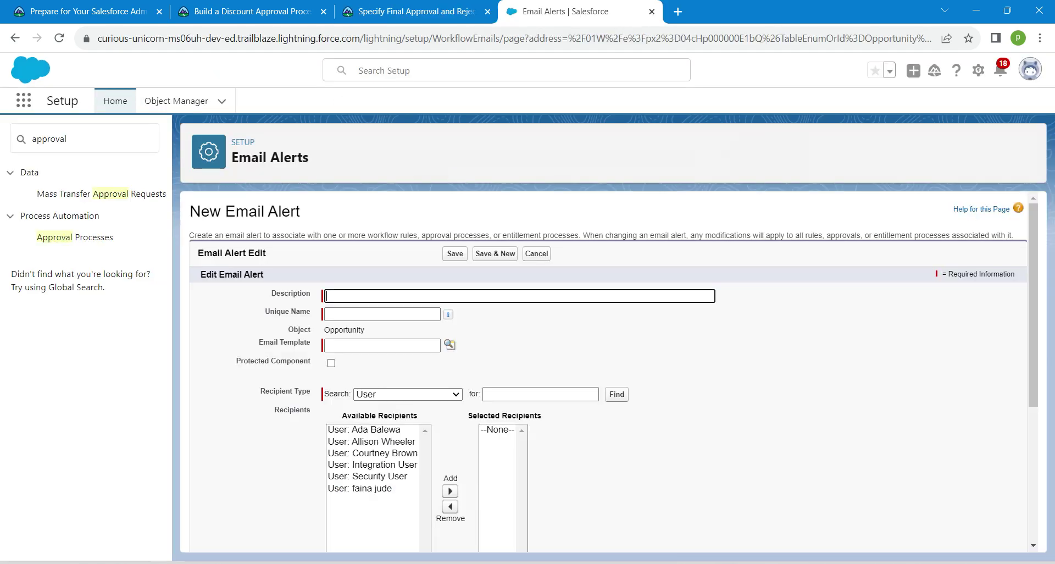
{"action": "key", "text": "ctrl+v"}
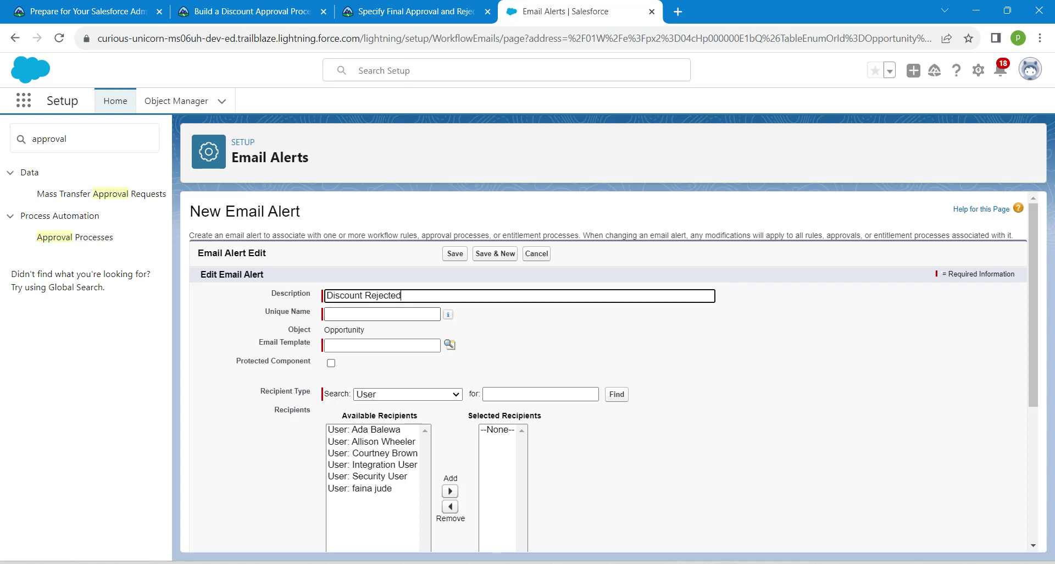
{"action": "left_click", "coordinate": [381, 313]}
Step: Look up the Discount Rejected template in the Discount Request Responses folder and assign it as the alert's email template
{"action": "left_click", "coordinate": [351, 344]}
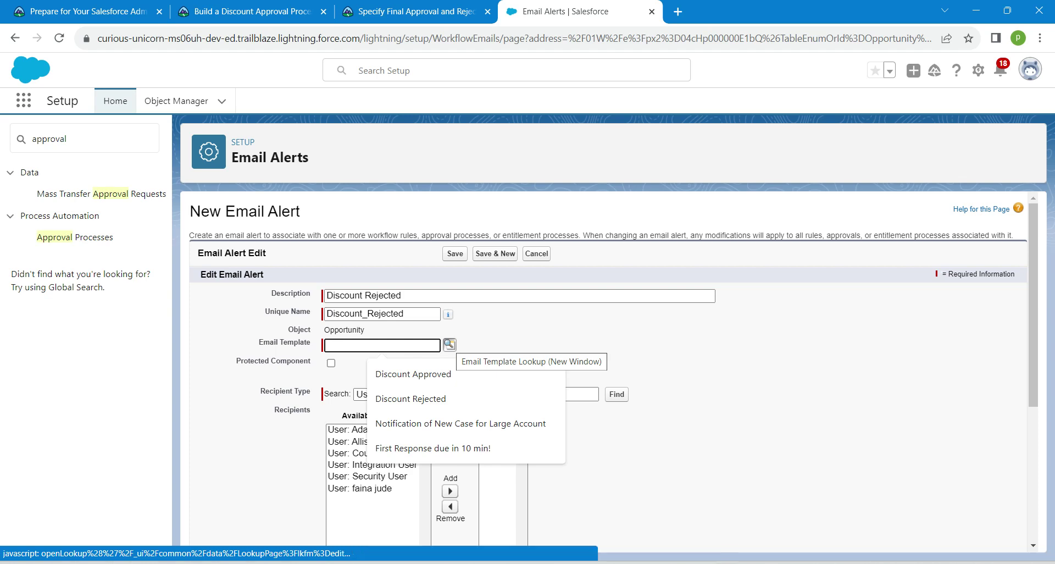
{"action": "left_click", "coordinate": [450, 344]}
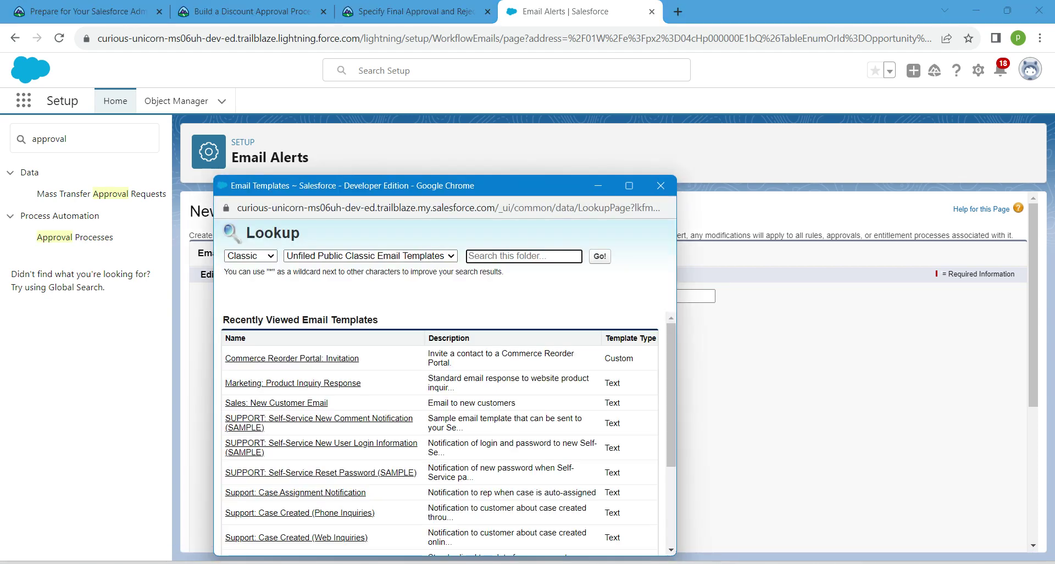
{"action": "left_click", "coordinate": [370, 256]}
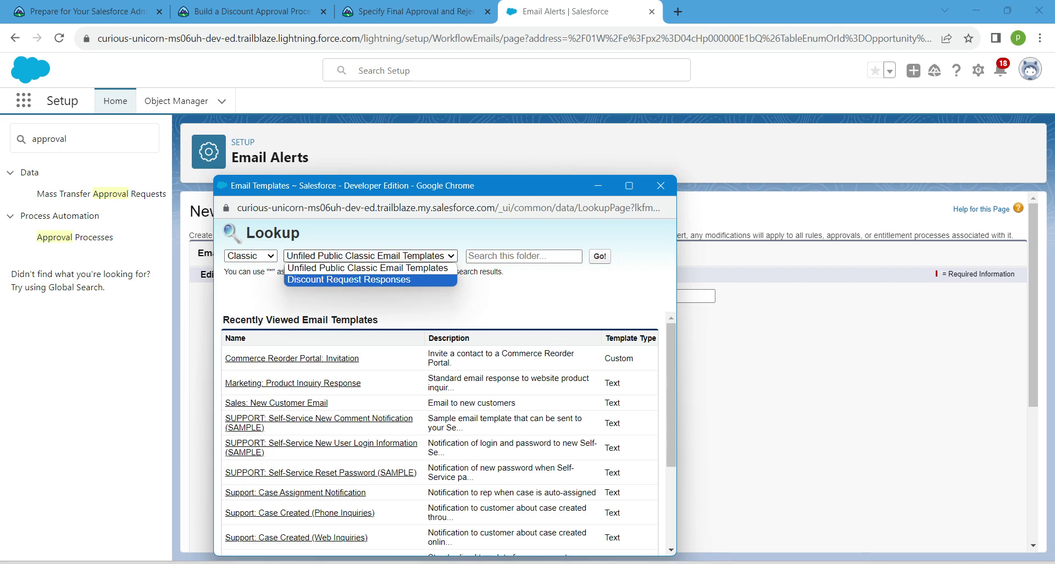
{"action": "left_click", "coordinate": [348, 279]}
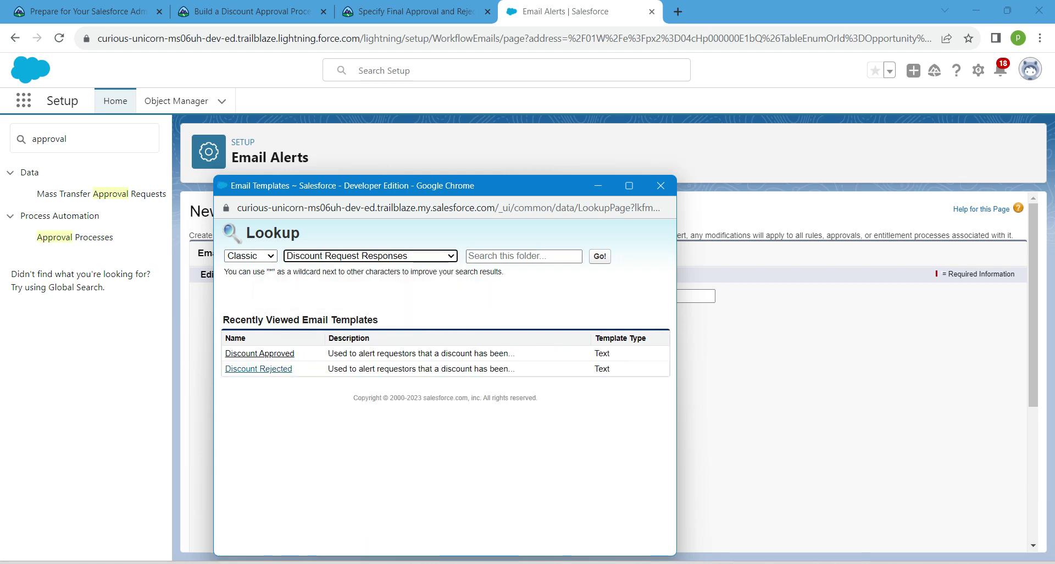
{"action": "left_click", "coordinate": [258, 368]}
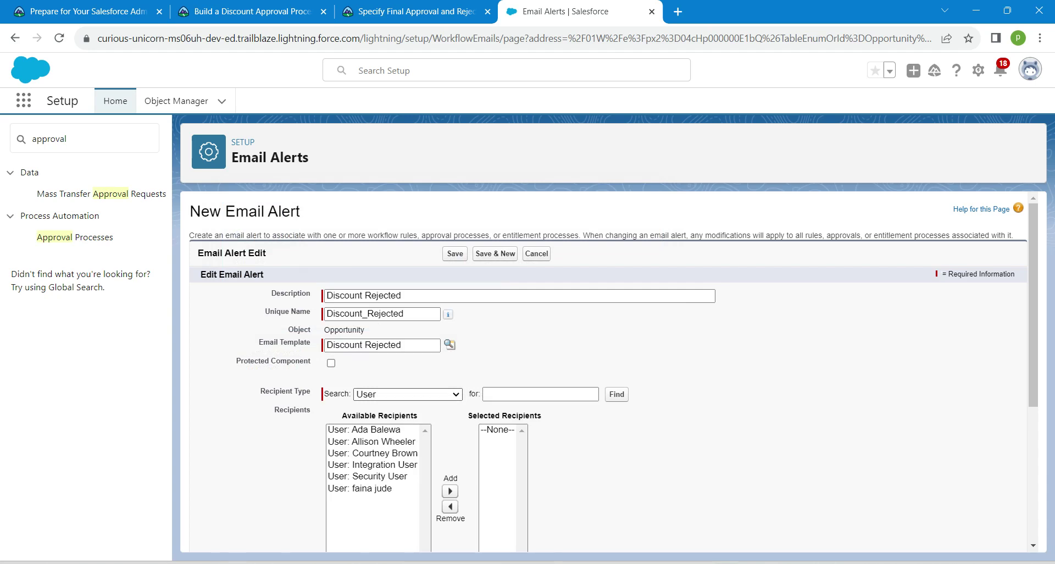
Step: Set the recipient type to Owner, add Opportunity Owner as the selected recipient, and save the Discount Rejected email alert
{"action": "left_click", "coordinate": [406, 394]}
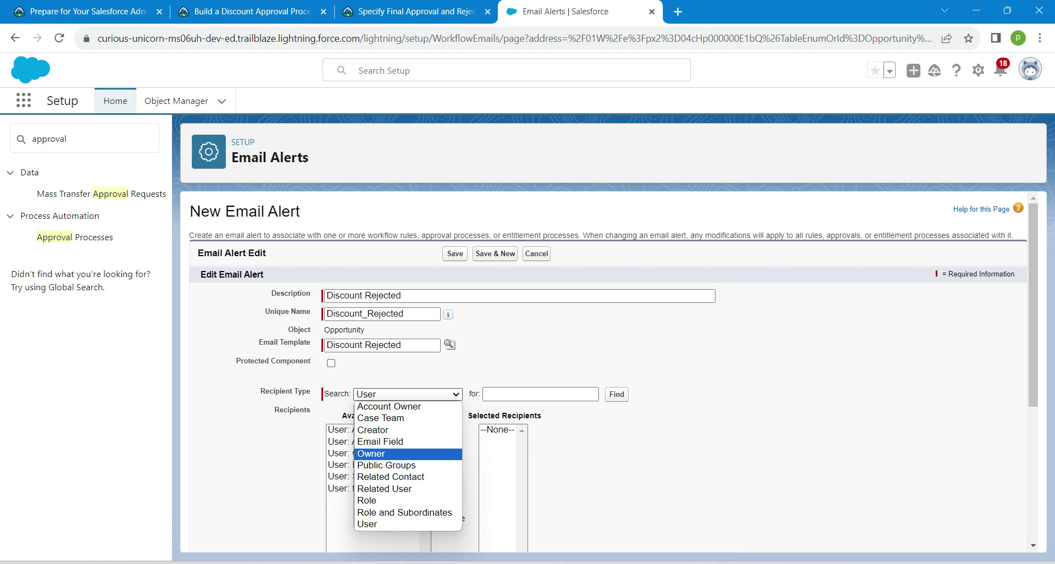
{"action": "key", "text": "Return"}
{"action": "left_click", "coordinate": [366, 430]}
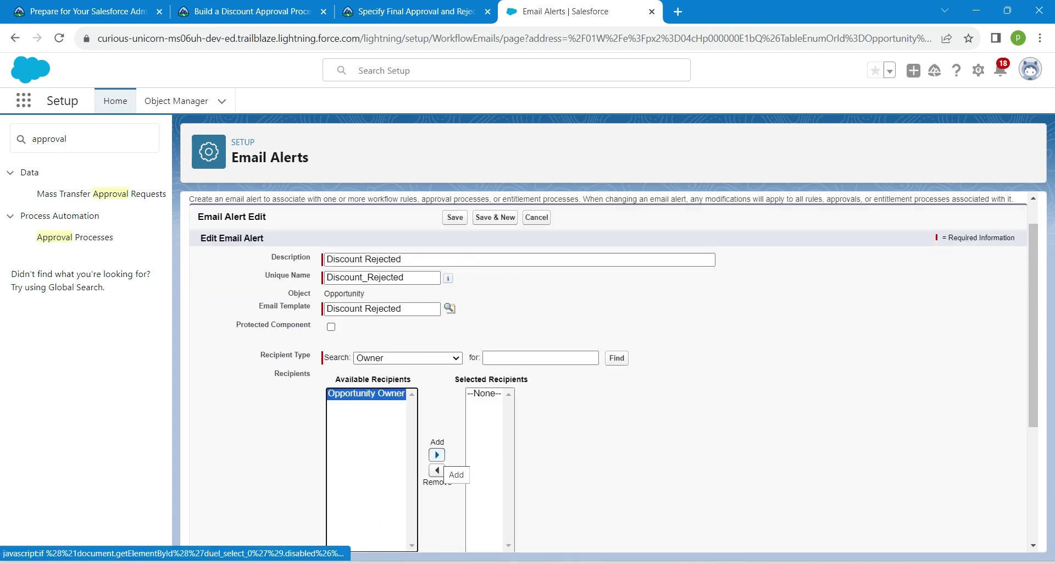
{"action": "left_click", "coordinate": [436, 455]}
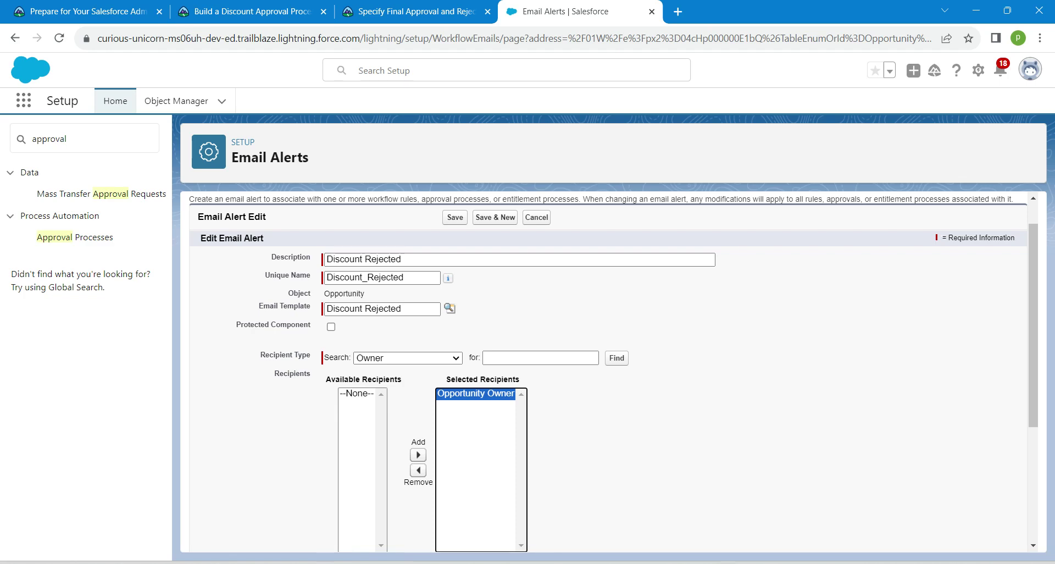
{"action": "left_click", "coordinate": [455, 217]}
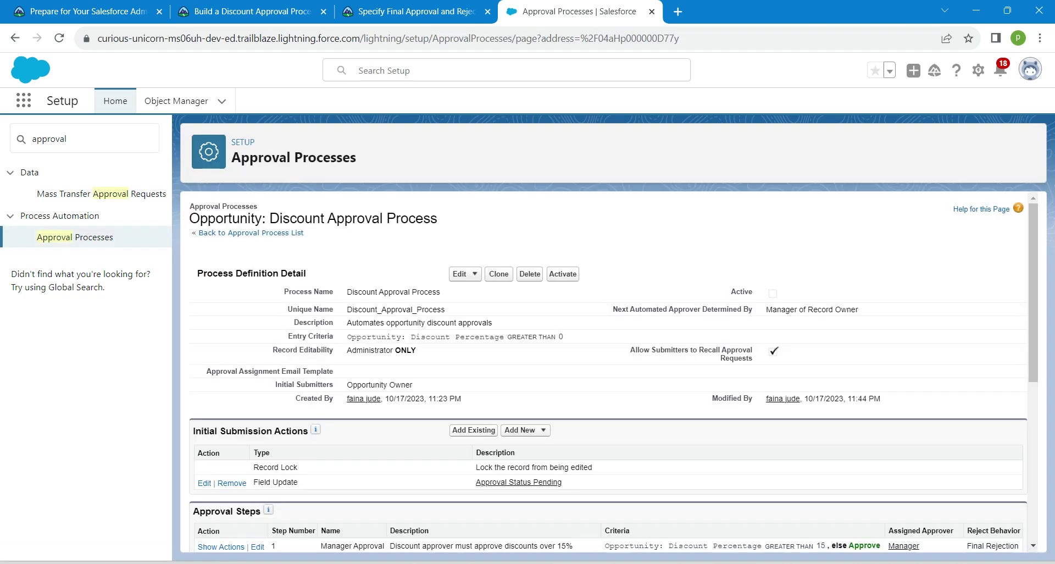
Step: Activate the Discount Approval Process and accept the activation warning
{"action": "left_click", "coordinate": [562, 273]}
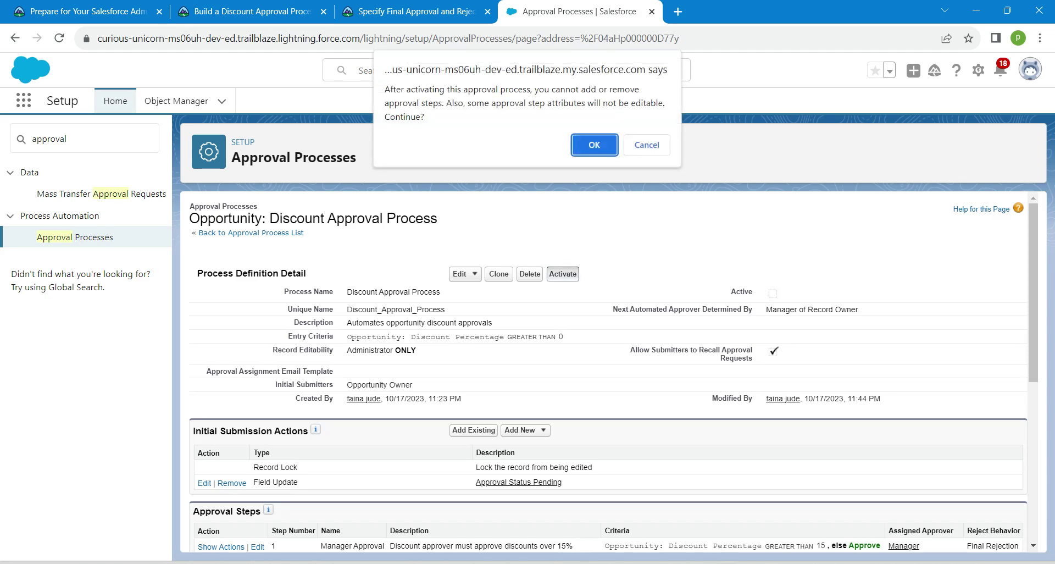
{"action": "left_click", "coordinate": [594, 145]}
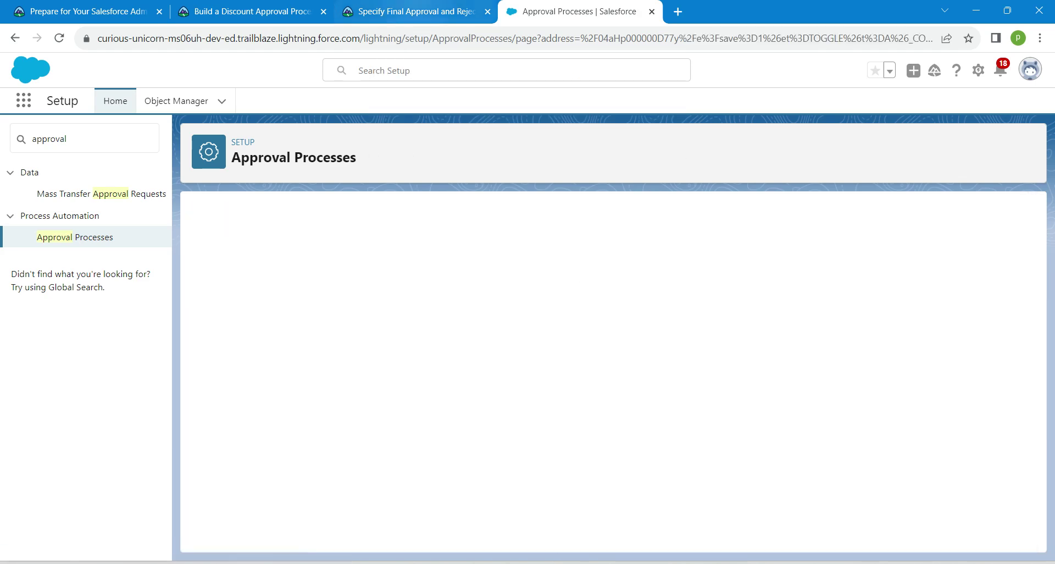
Step: Switch to Trailhead, verify the Specify Final Approval and Rejection Actions step for 100 points, and reload the Build a Discount Approval Process project page
{"action": "left_click", "coordinate": [415, 11]}
{"action": "left_click", "coordinate": [523, 257]}
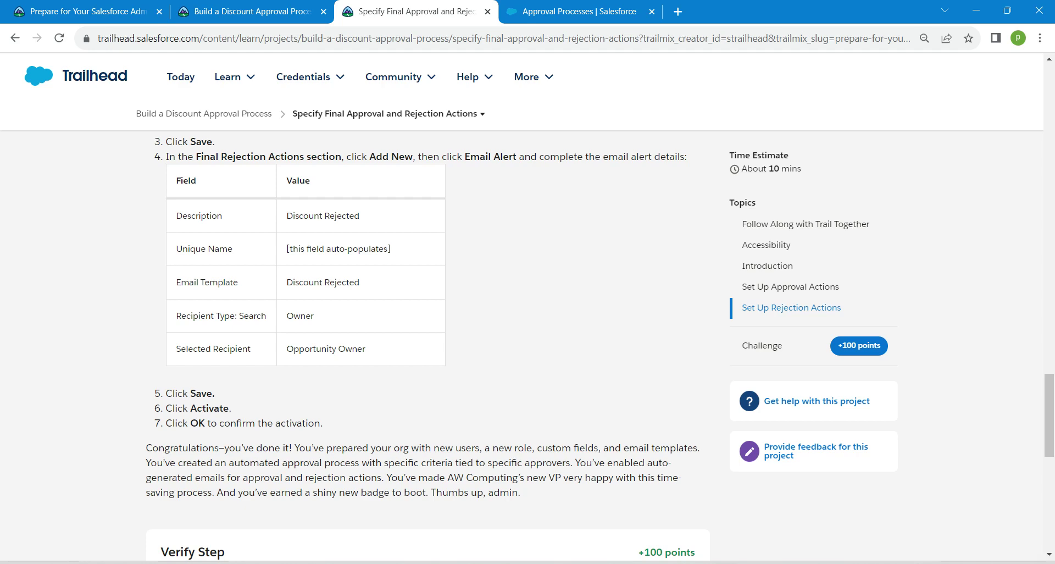
{"action": "scroll", "coordinate": [1049, 416], "scroll_direction": "down", "scroll_amount": 5}
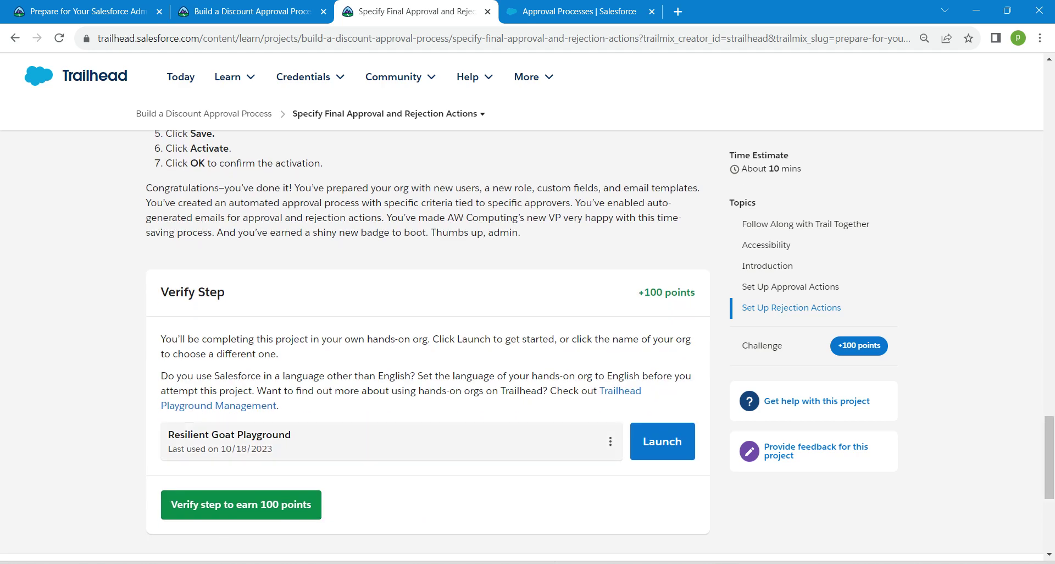
{"action": "left_click", "coordinate": [241, 503]}
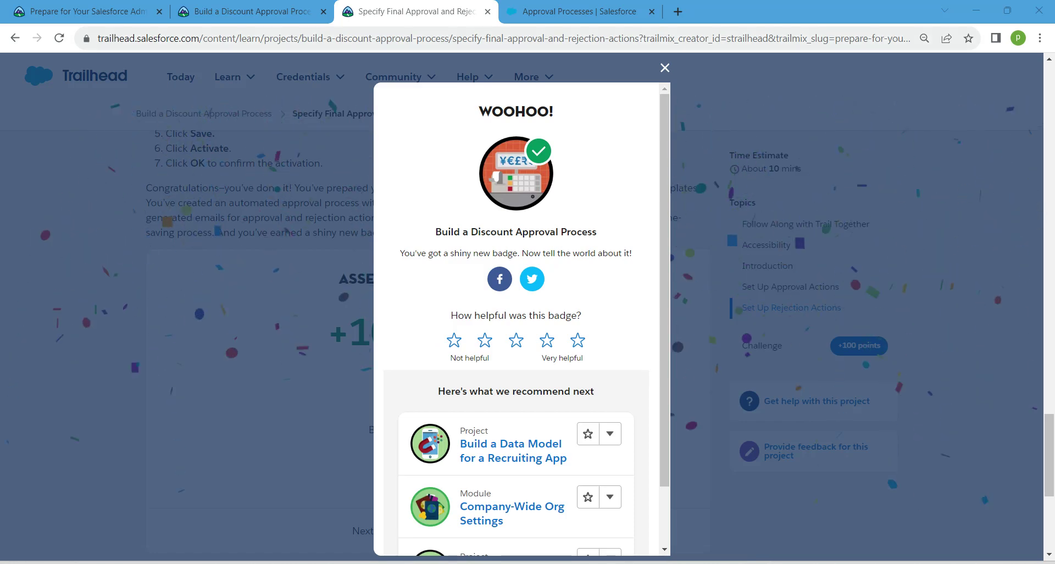
{"action": "left_click", "coordinate": [247, 11]}
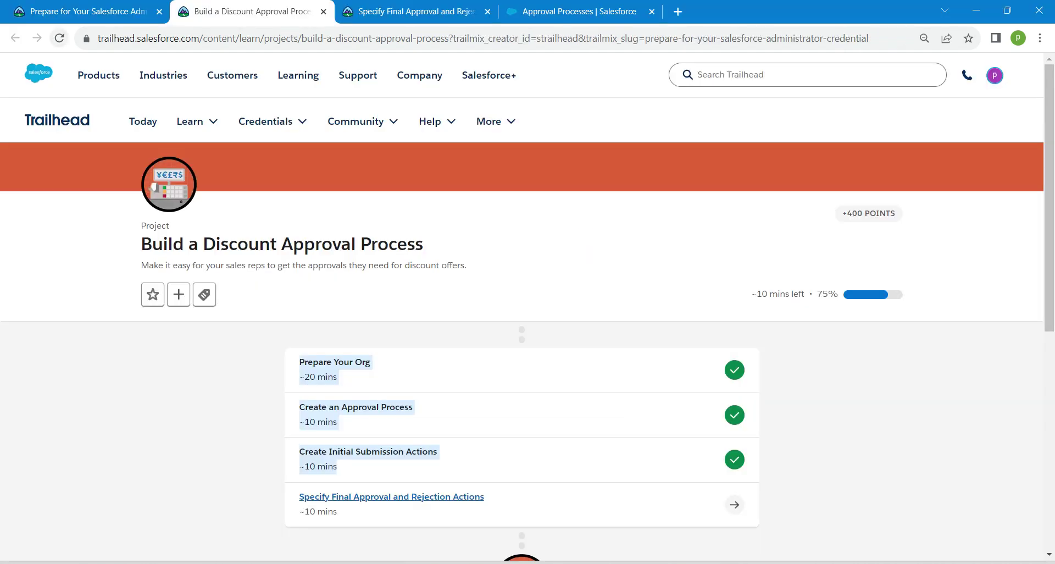
{"action": "left_click", "coordinate": [59, 38]}
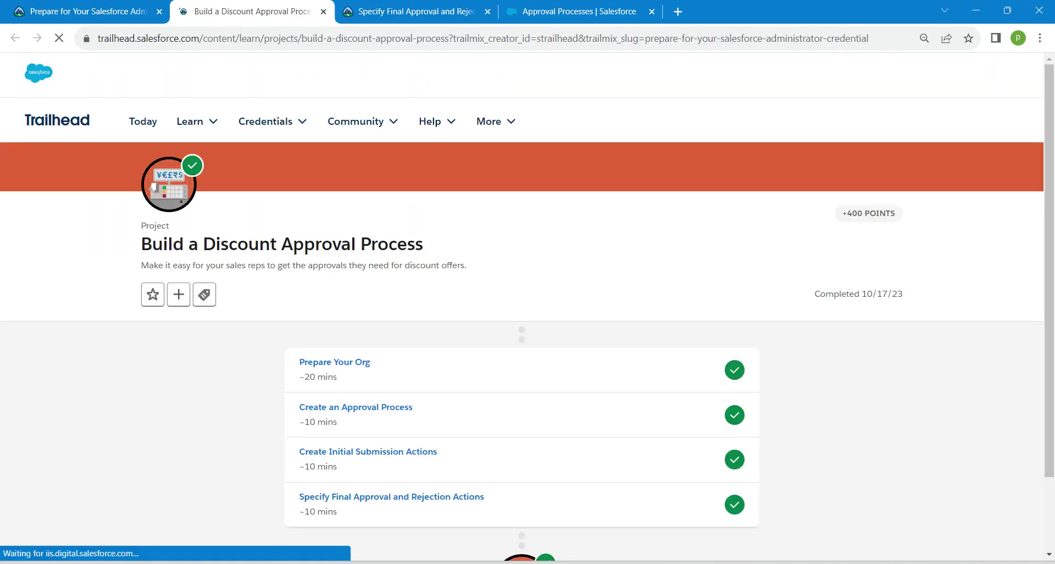